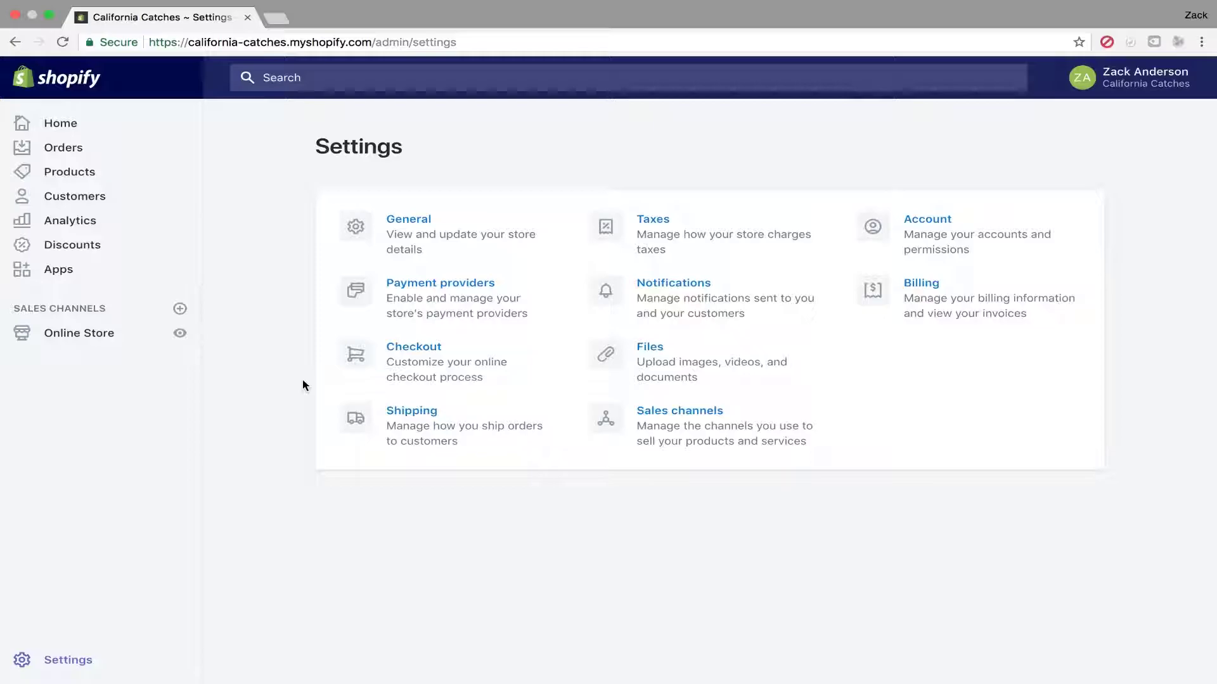
# Open the Checkout page from Settings and scroll through its style, account and contact options.
pyautogui.click(355, 360)
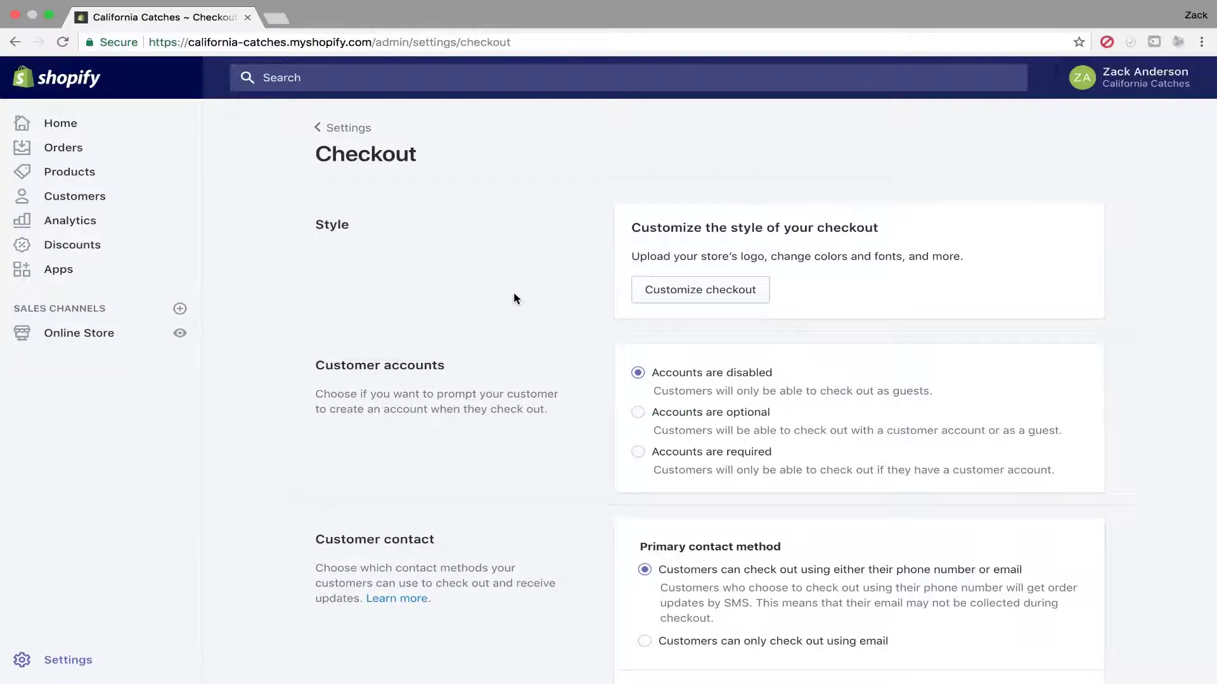
pyautogui.scroll(-1, 513, 298)
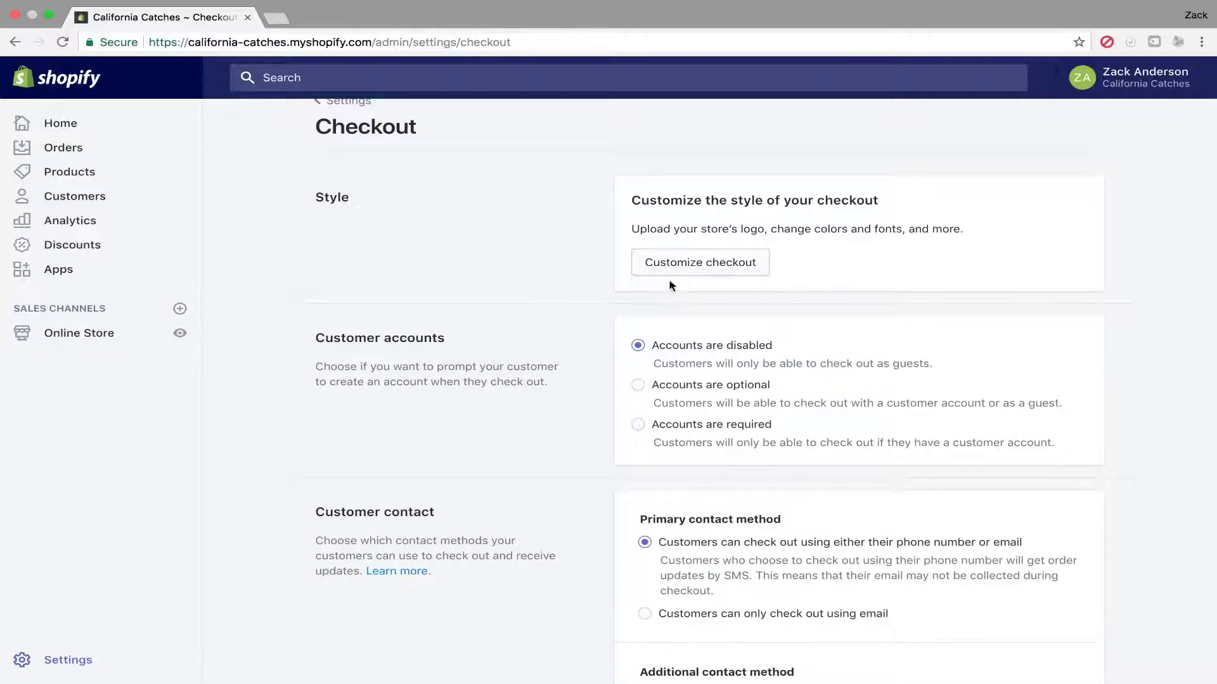
# Open the checkout style customizer and scroll through its preview.
pyautogui.click(749, 264)
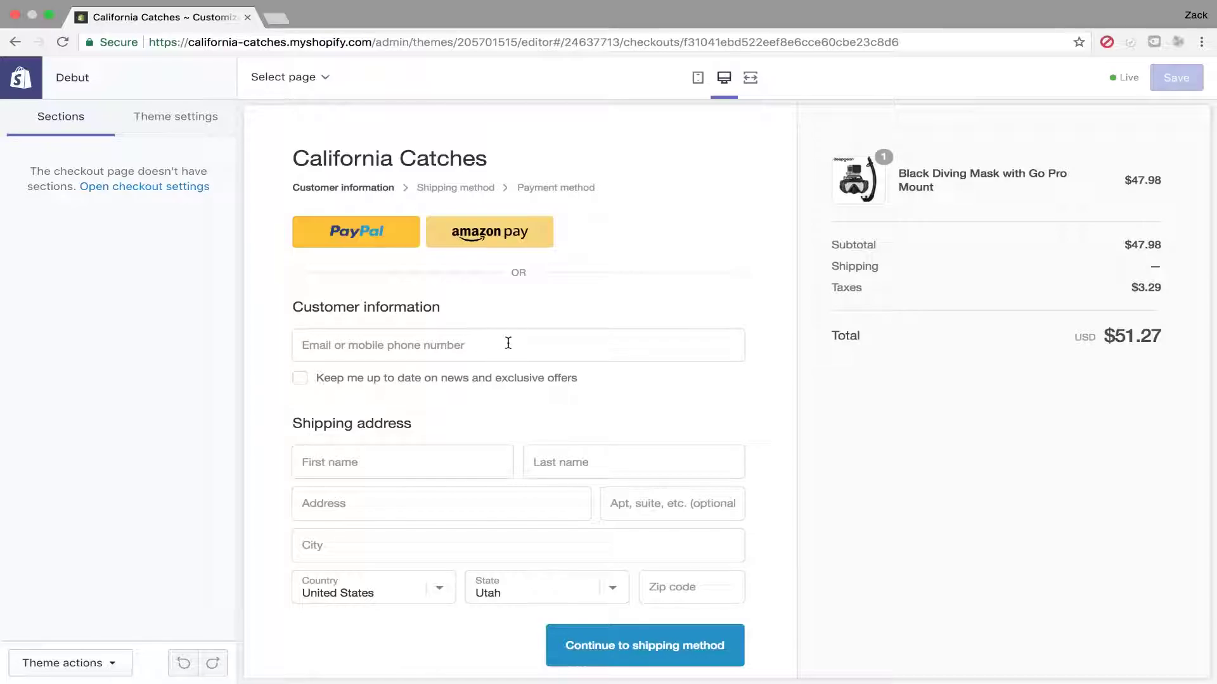
pyautogui.scroll(-2, 507, 343)
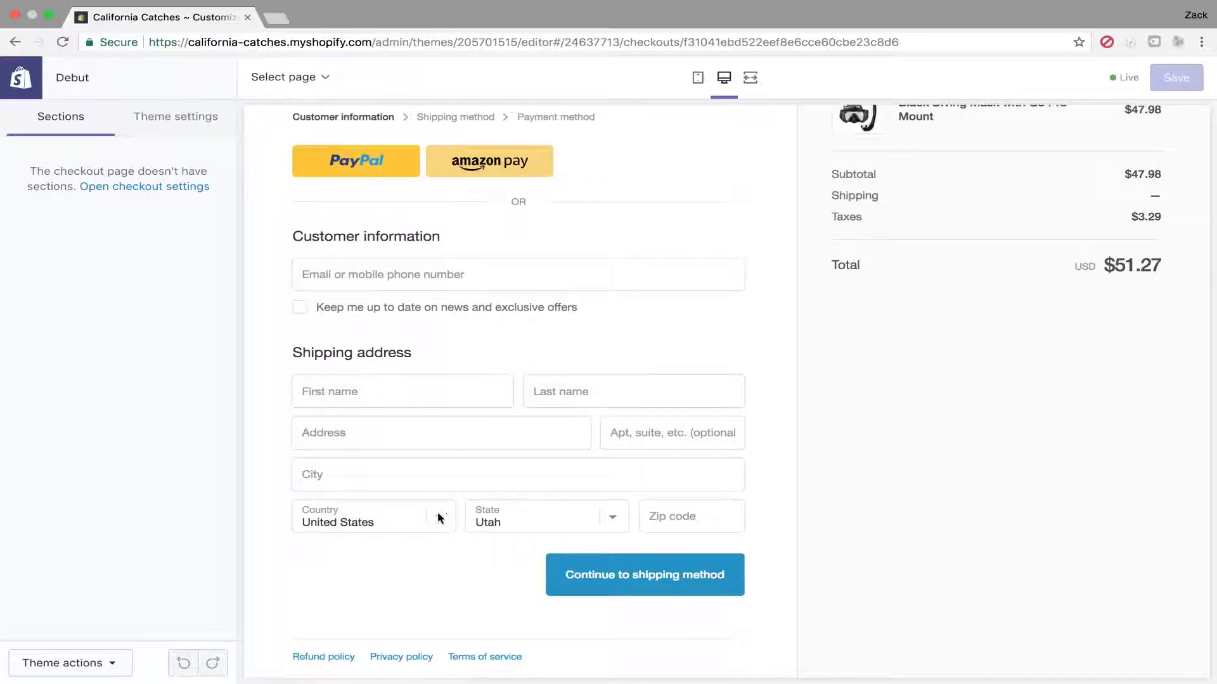
pyautogui.scroll(2, 437, 517)
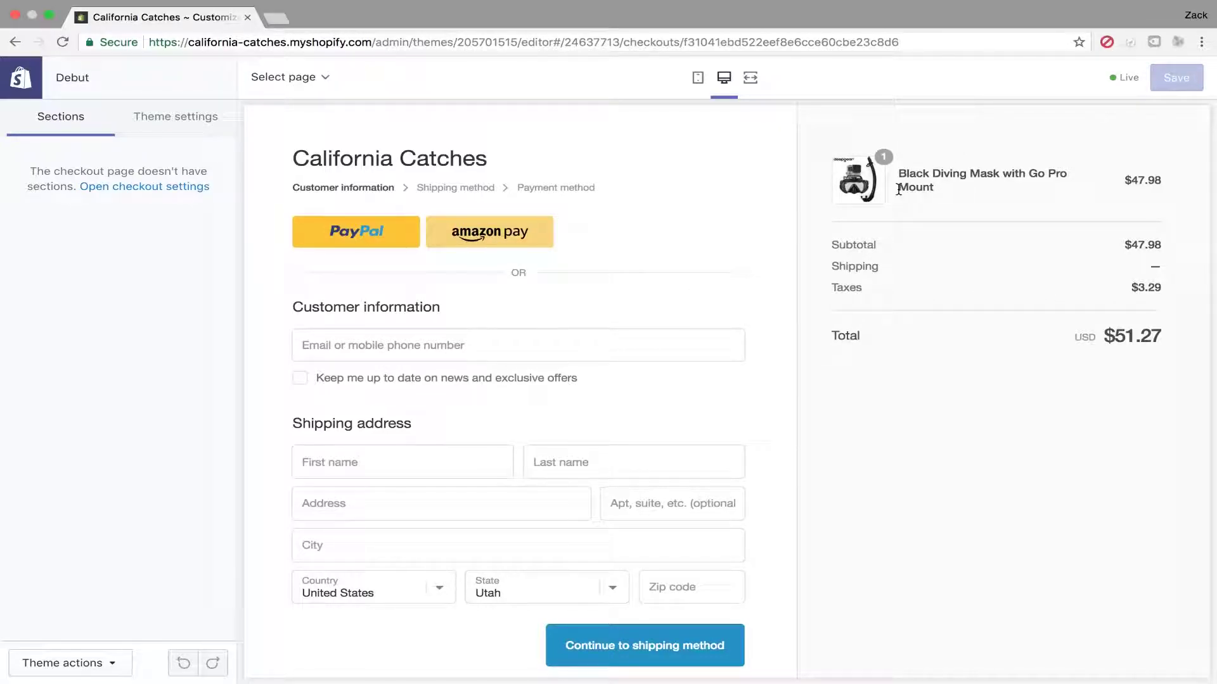
pyautogui.scroll(1, 181, 236)
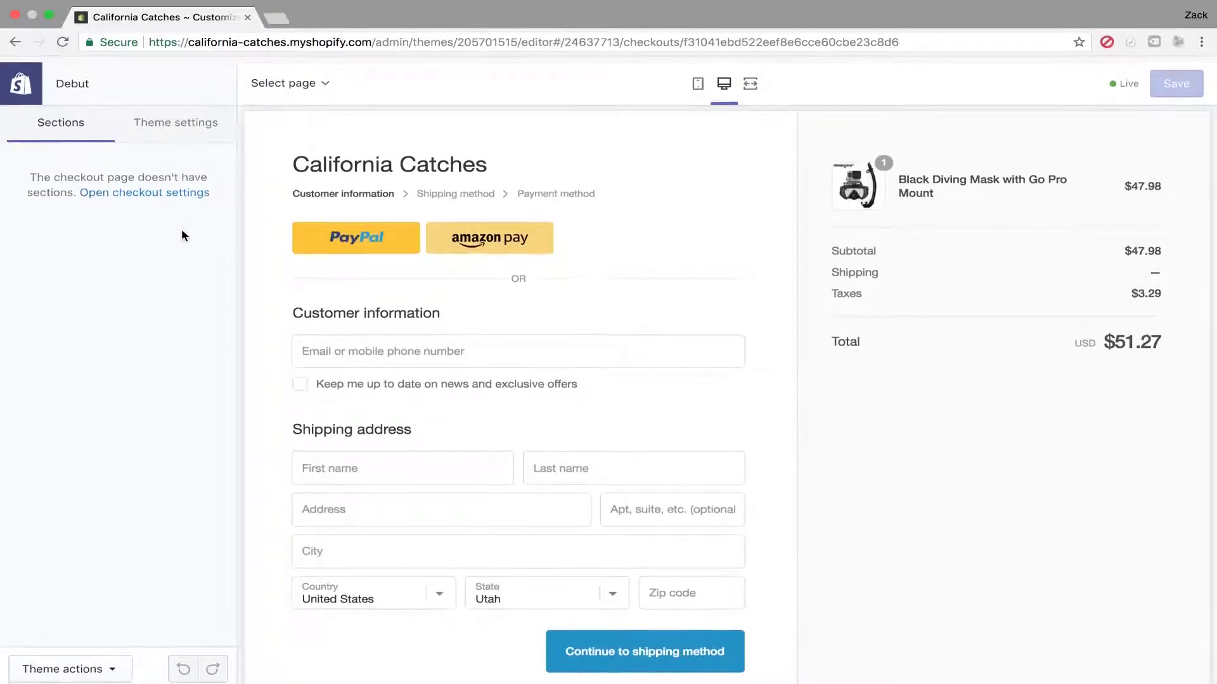
# View the theme's Colors settings, then return to the Checkout settings page.
pyautogui.click(193, 119)
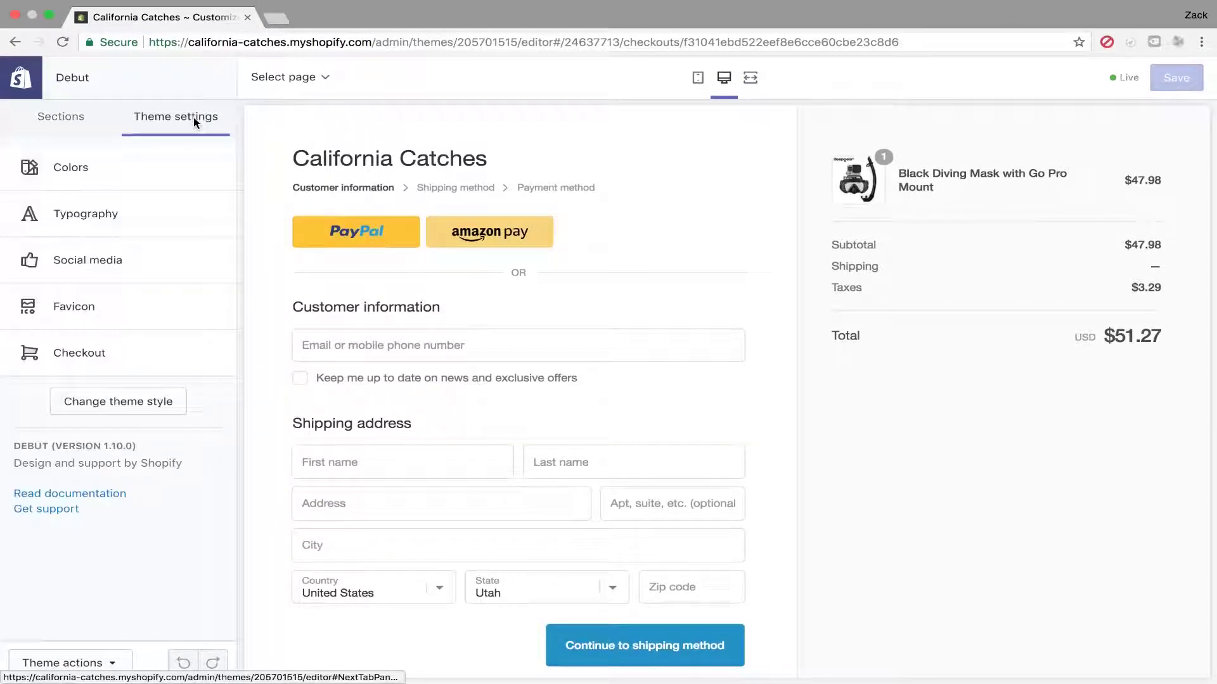
pyautogui.click(134, 162)
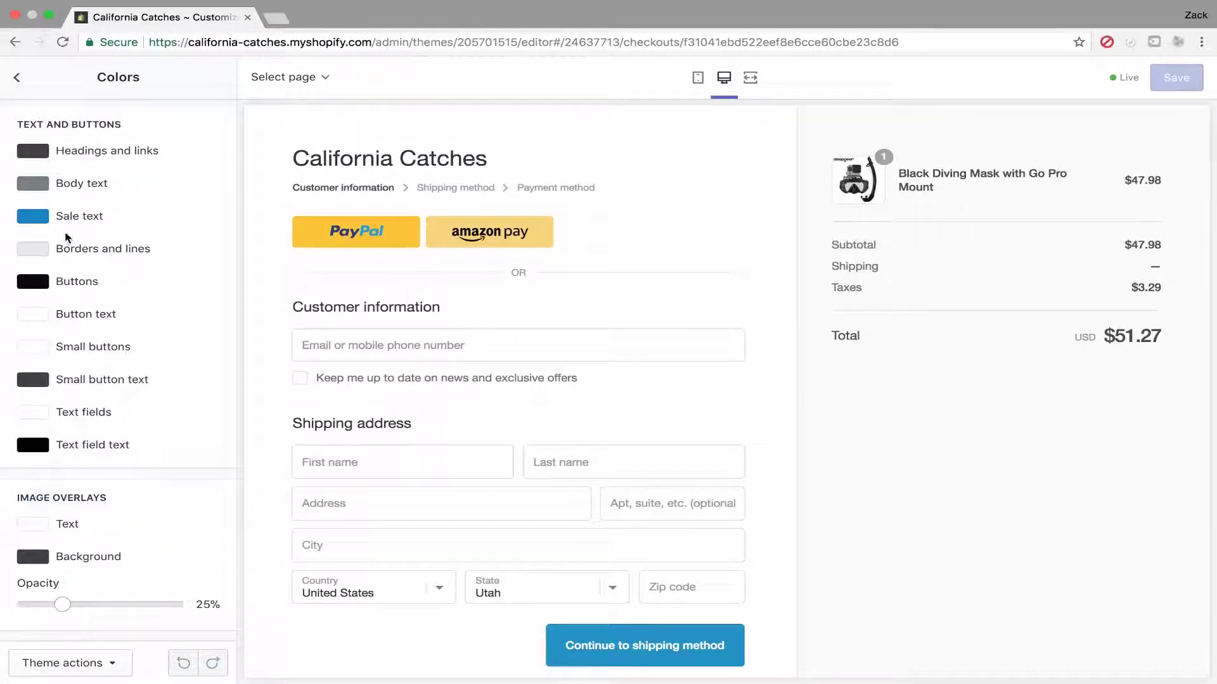
pyautogui.click(17, 77)
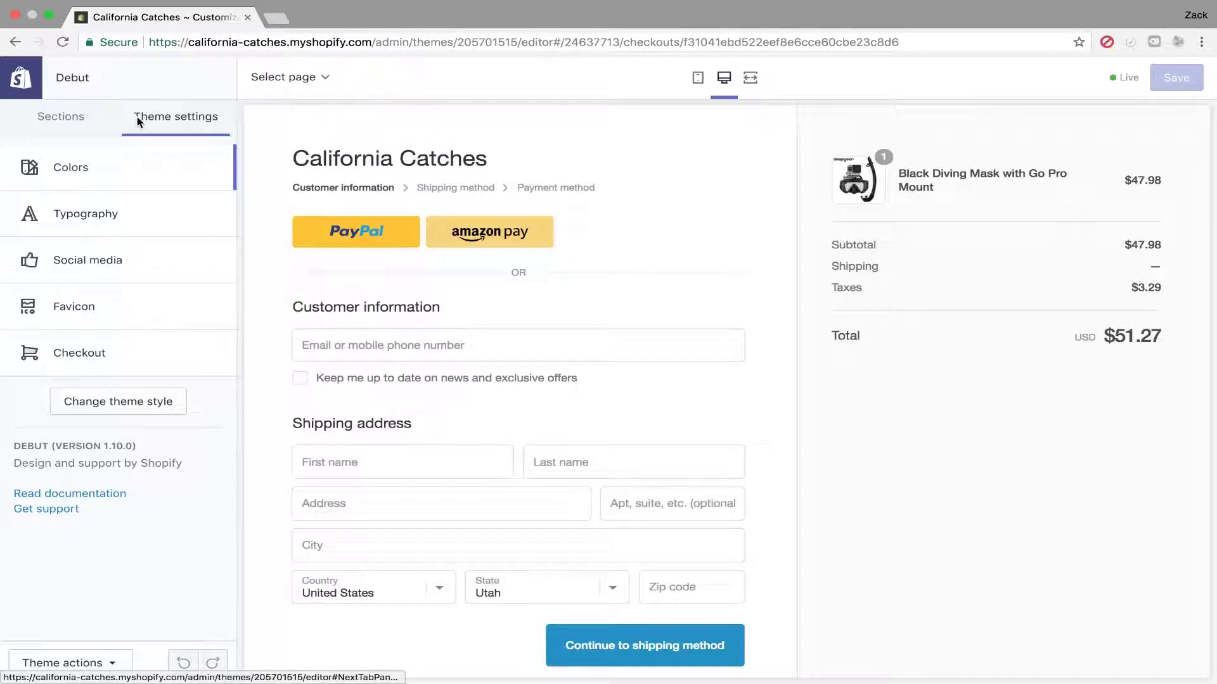
pyautogui.click(14, 44)
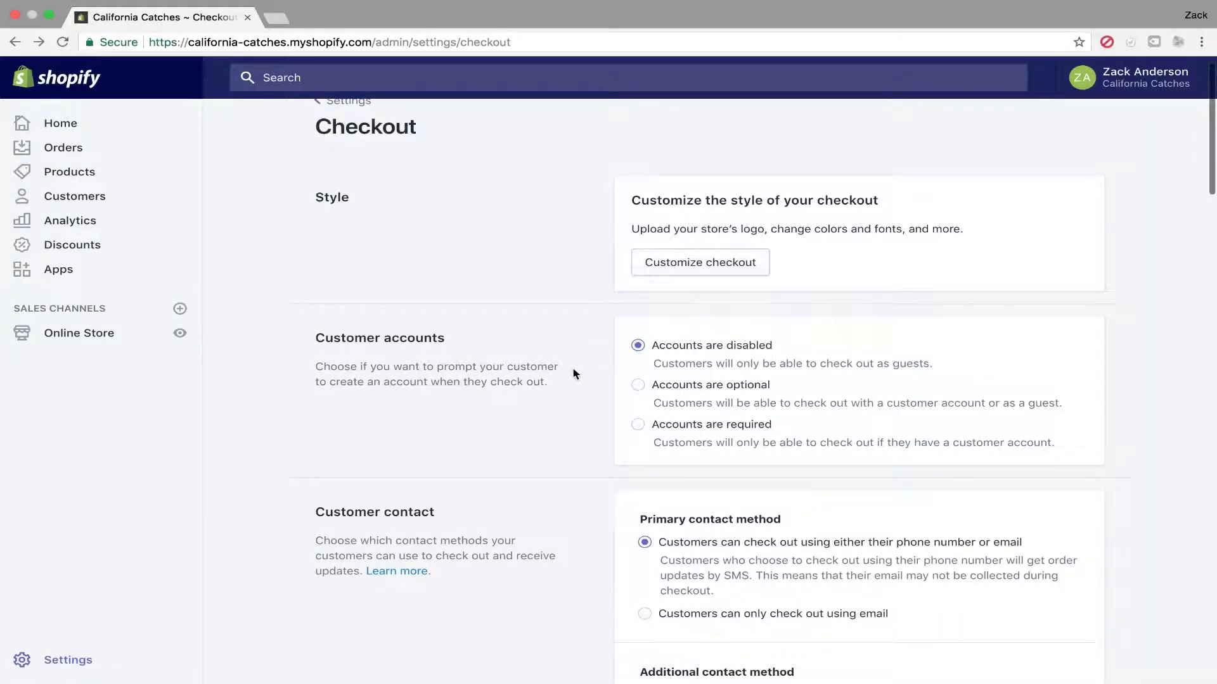
# Set Customer accounts to 'Accounts are optional'.
pyautogui.scroll(-3, 575, 374)
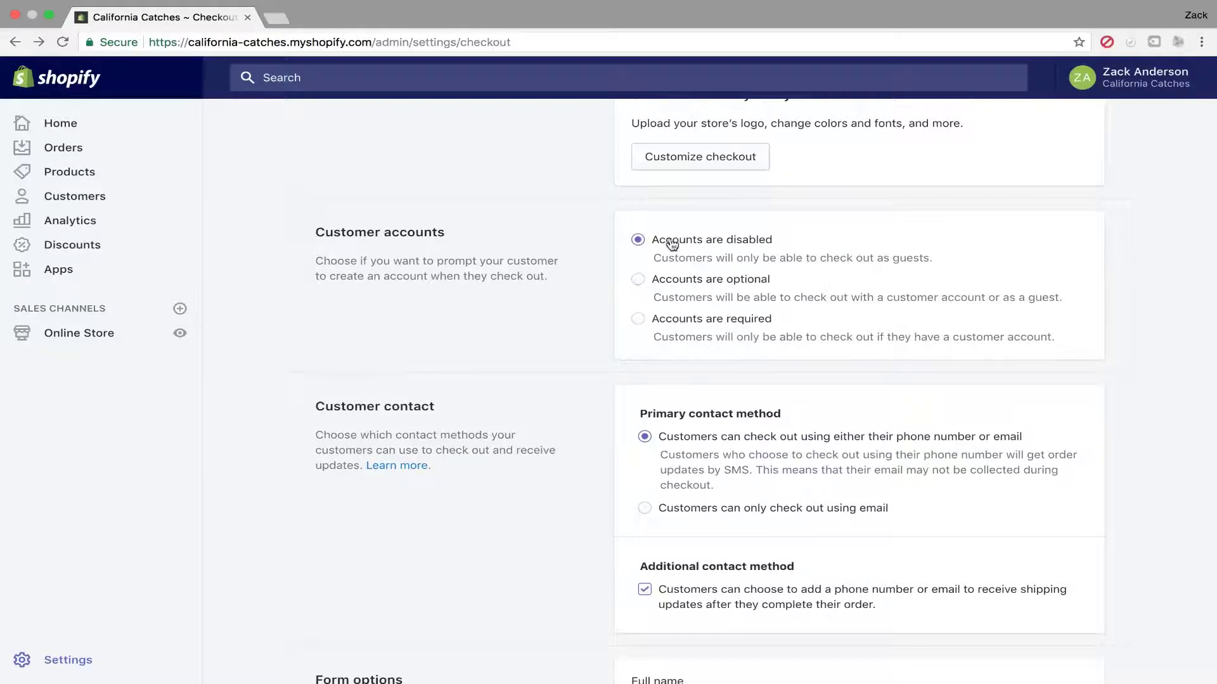
pyautogui.click(639, 279)
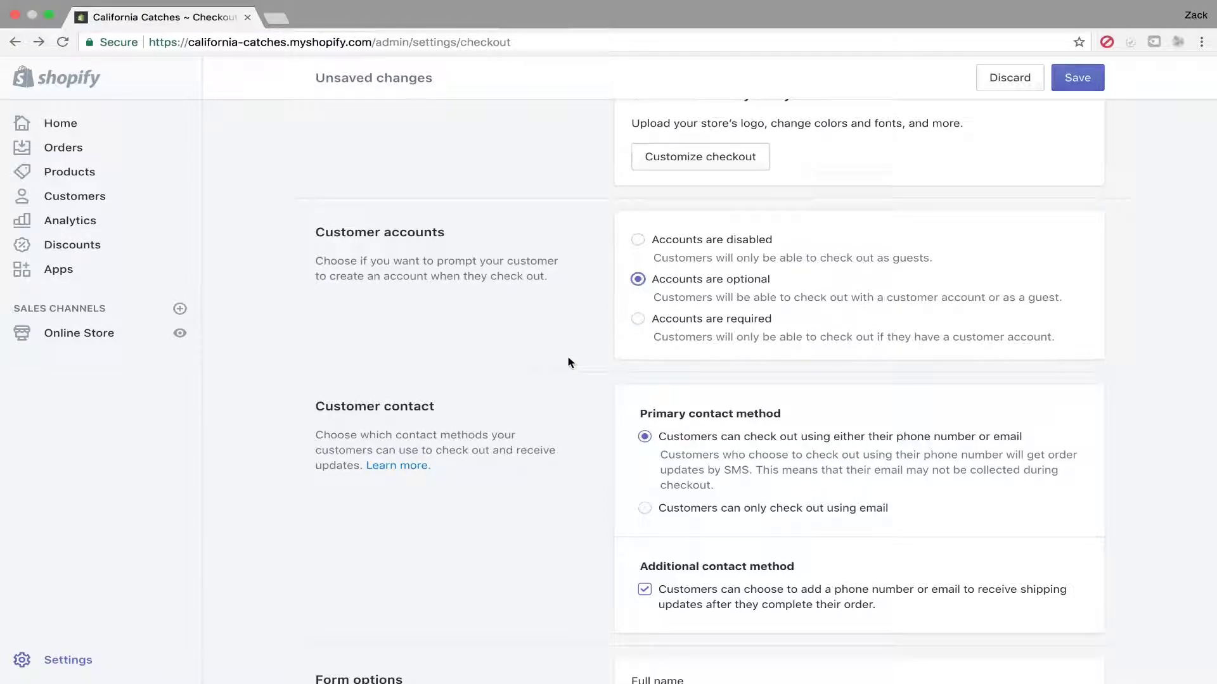
pyautogui.scroll(-5, 569, 362)
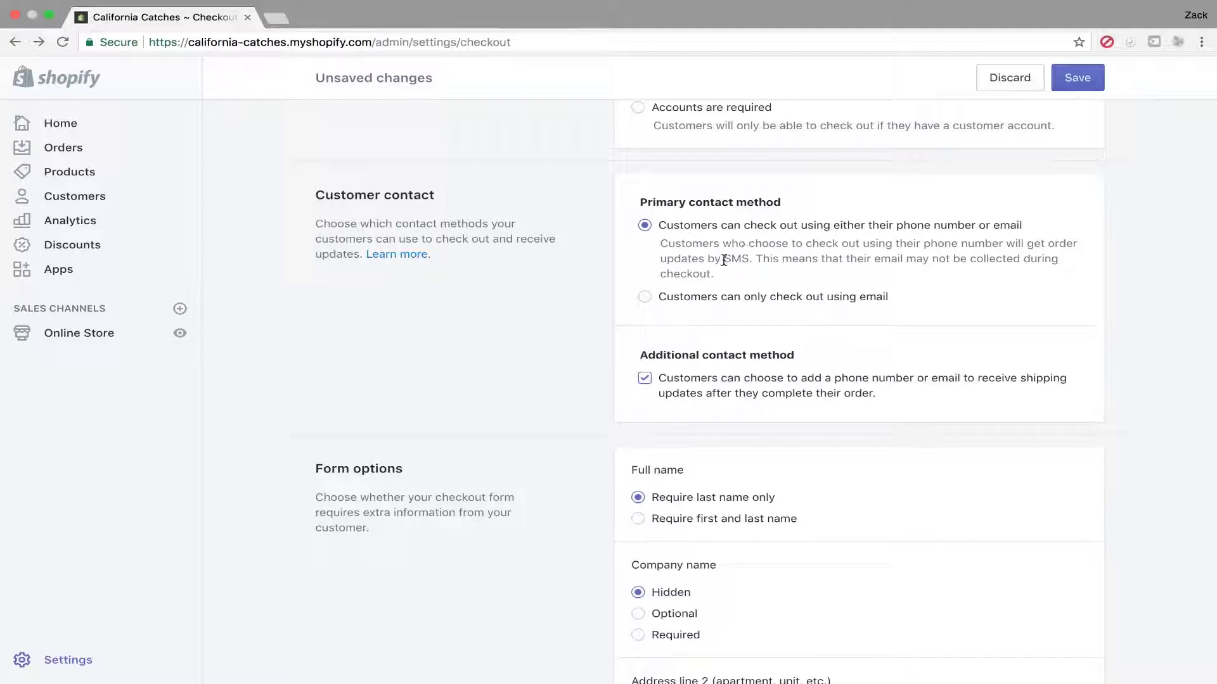
# Set the customer contact method to 'Customers can only check out using email'.
pyautogui.click(645, 298)
pyautogui.scroll(-1, 645, 298)
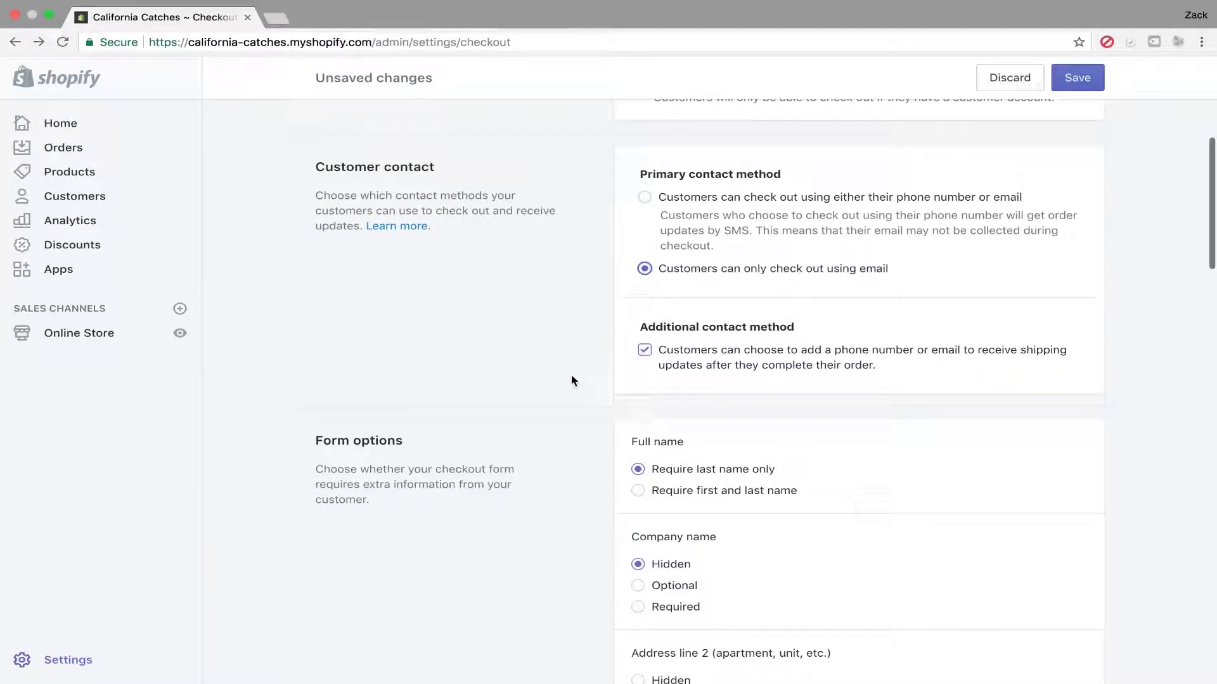
pyautogui.scroll(-5, 573, 381)
pyautogui.scroll(-2, 572, 379)
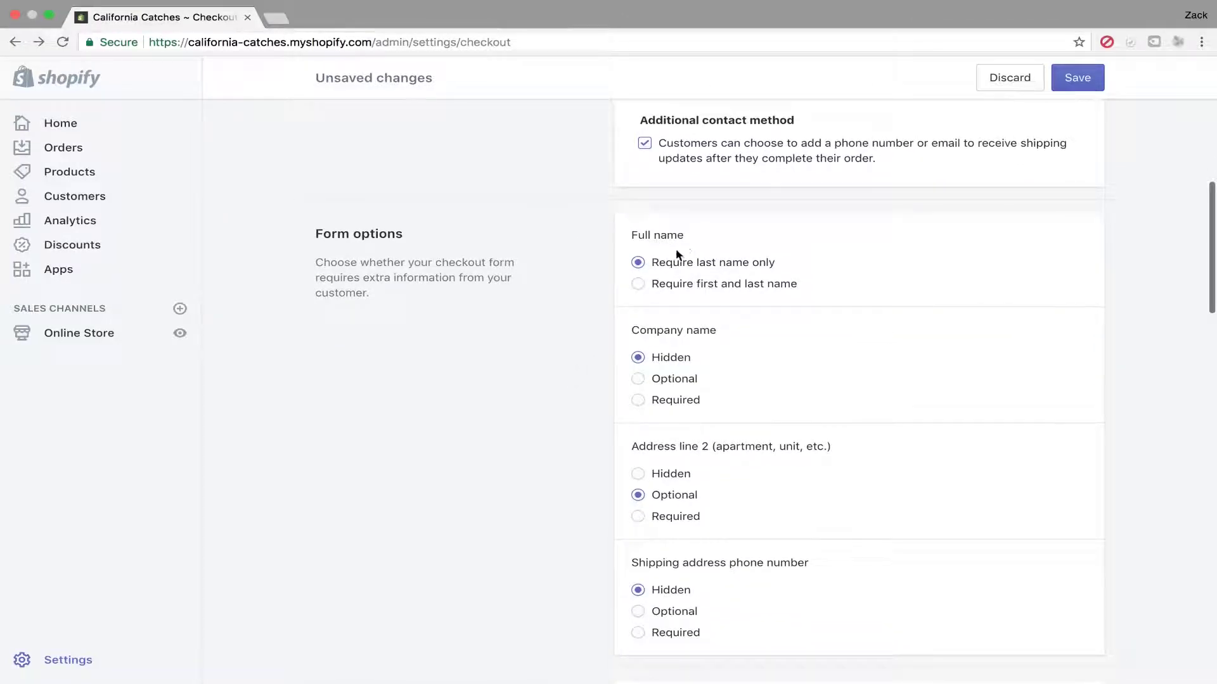
# Require first and last name, and make the shipping address phone number Optional.
pyautogui.click(638, 284)
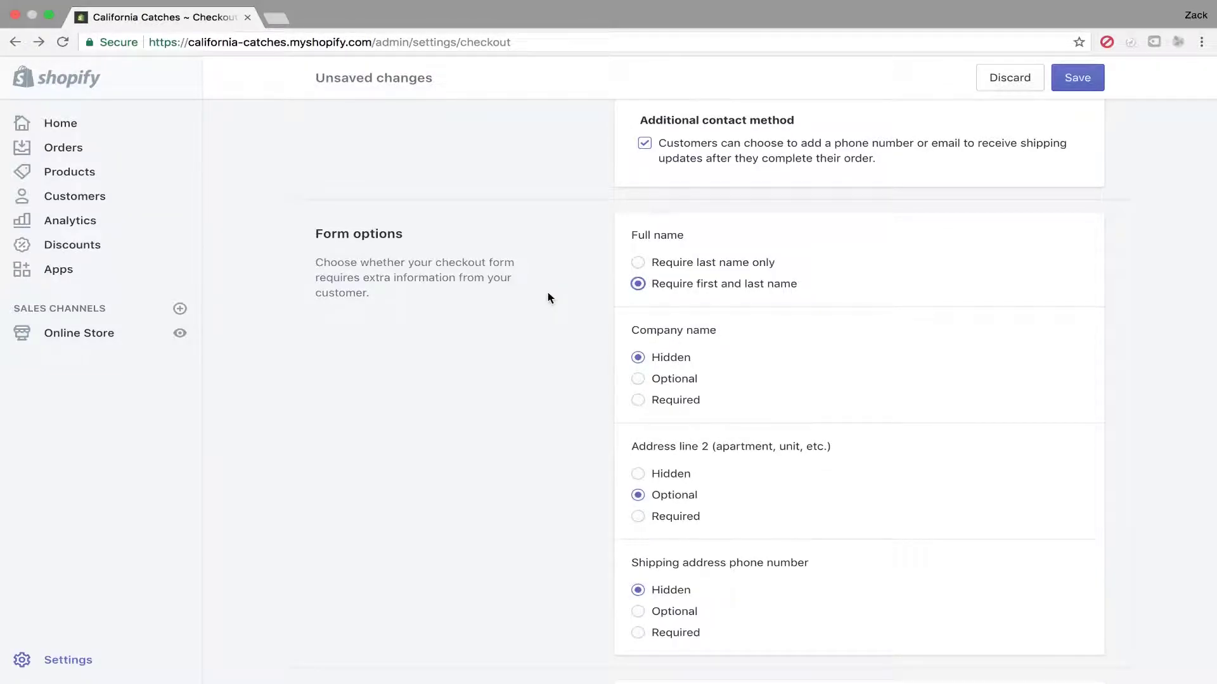
pyautogui.scroll(-3, 549, 298)
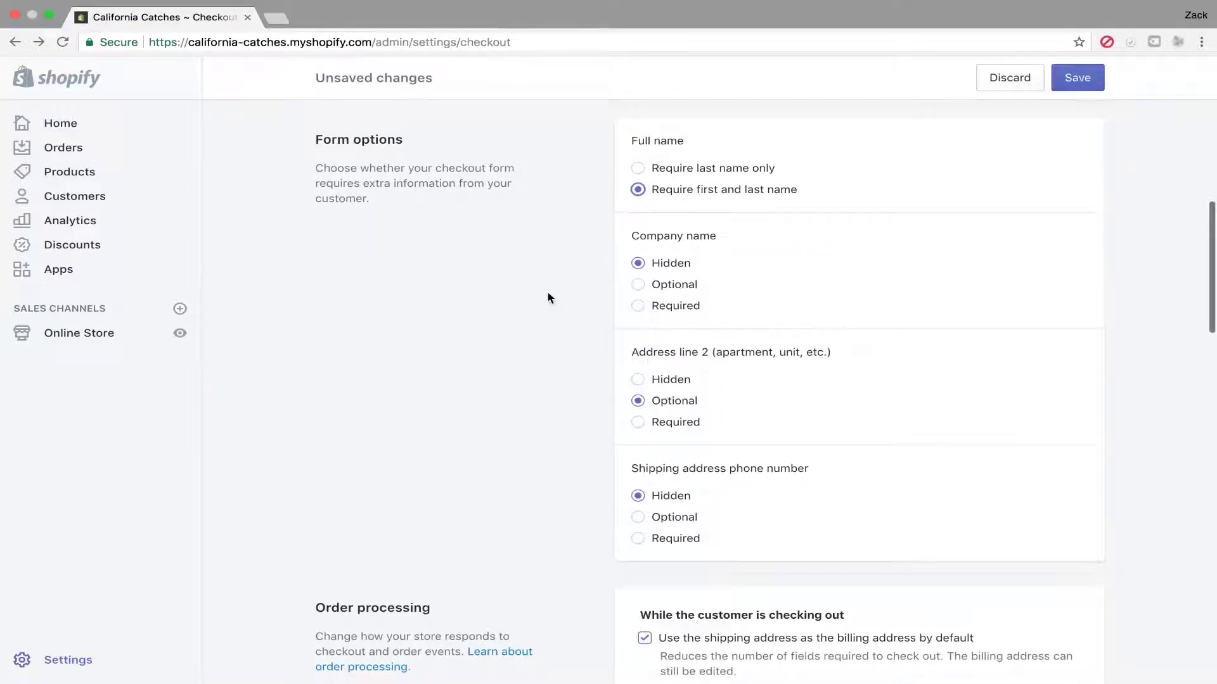
pyautogui.scroll(-2, 592, 326)
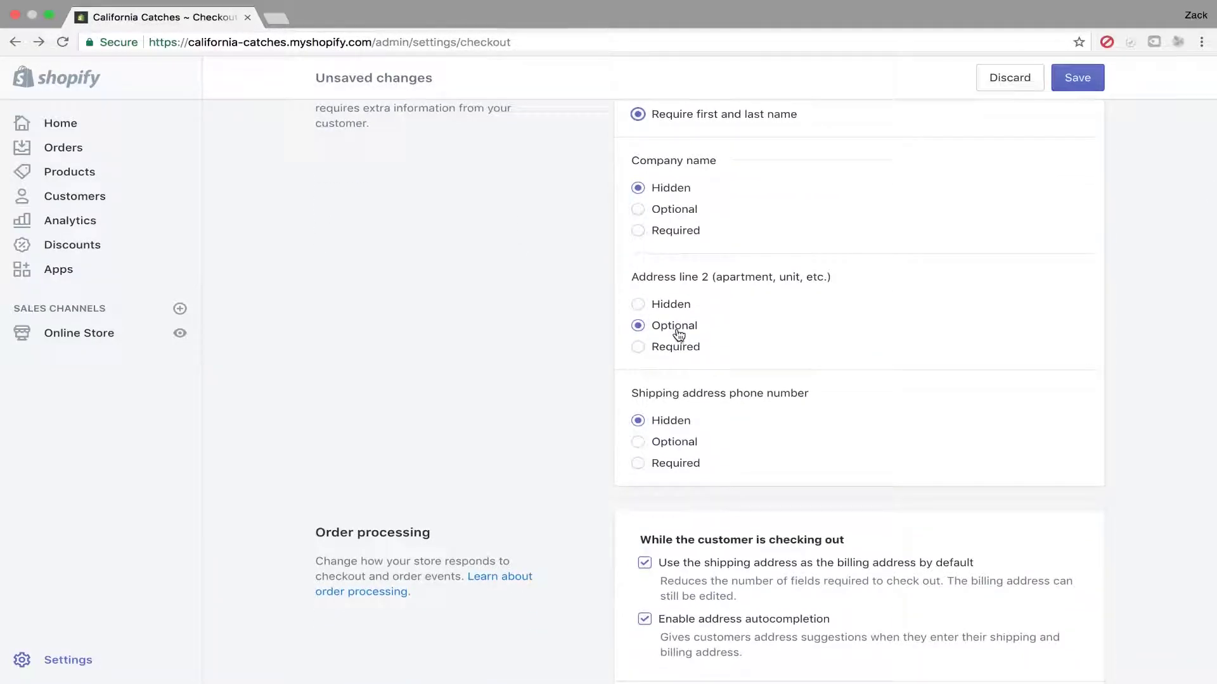
pyautogui.click(638, 441)
pyautogui.scroll(-3, 564, 455)
pyautogui.scroll(-7, 557, 427)
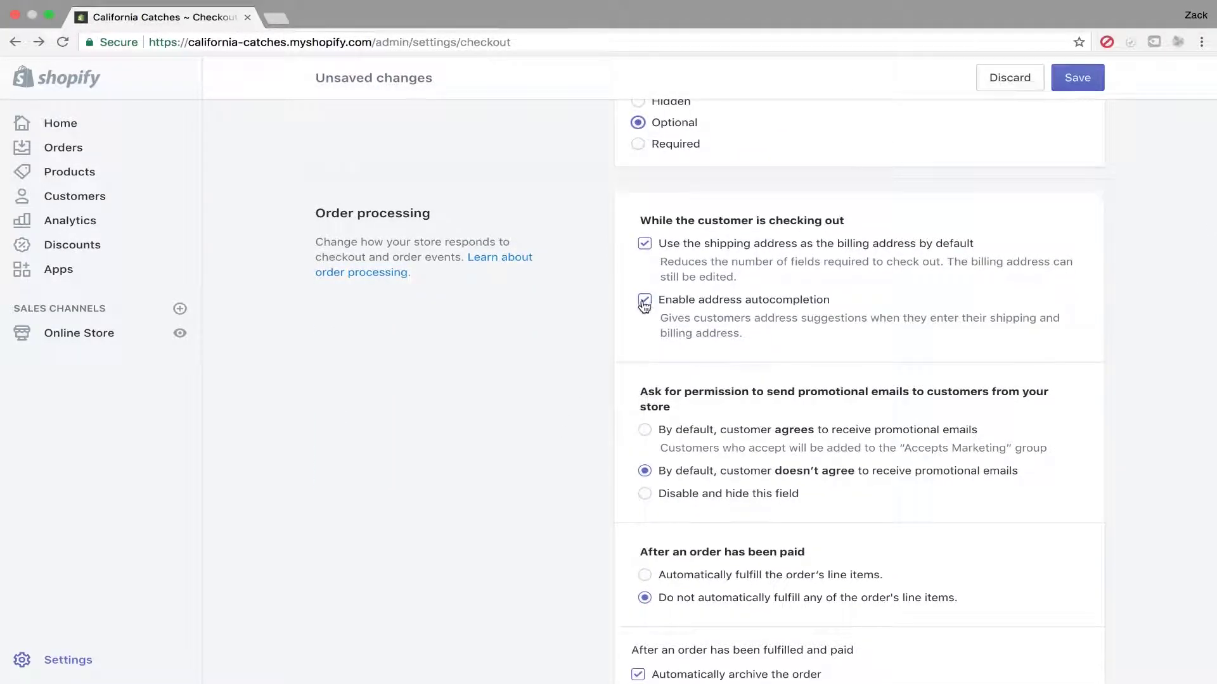
pyautogui.scroll(-4, 549, 473)
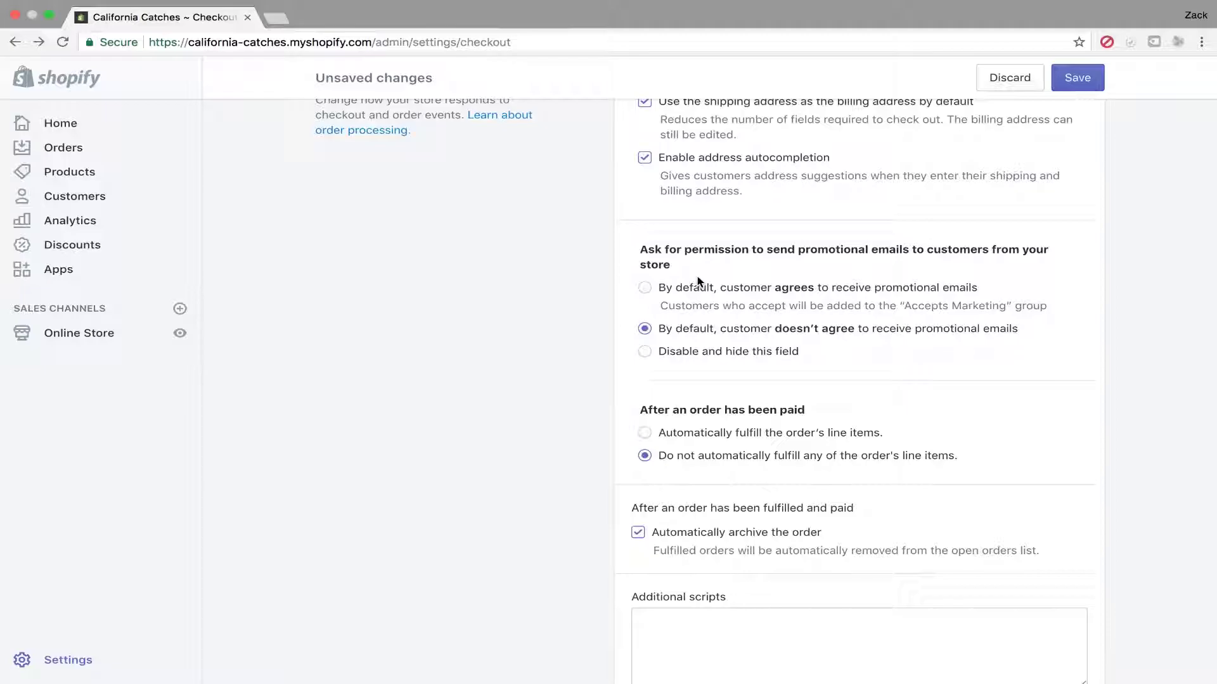
# Hide the promotional email consent field and reach the refund, privacy and TOS statements.
pyautogui.click(644, 352)
pyautogui.scroll(-5, 566, 411)
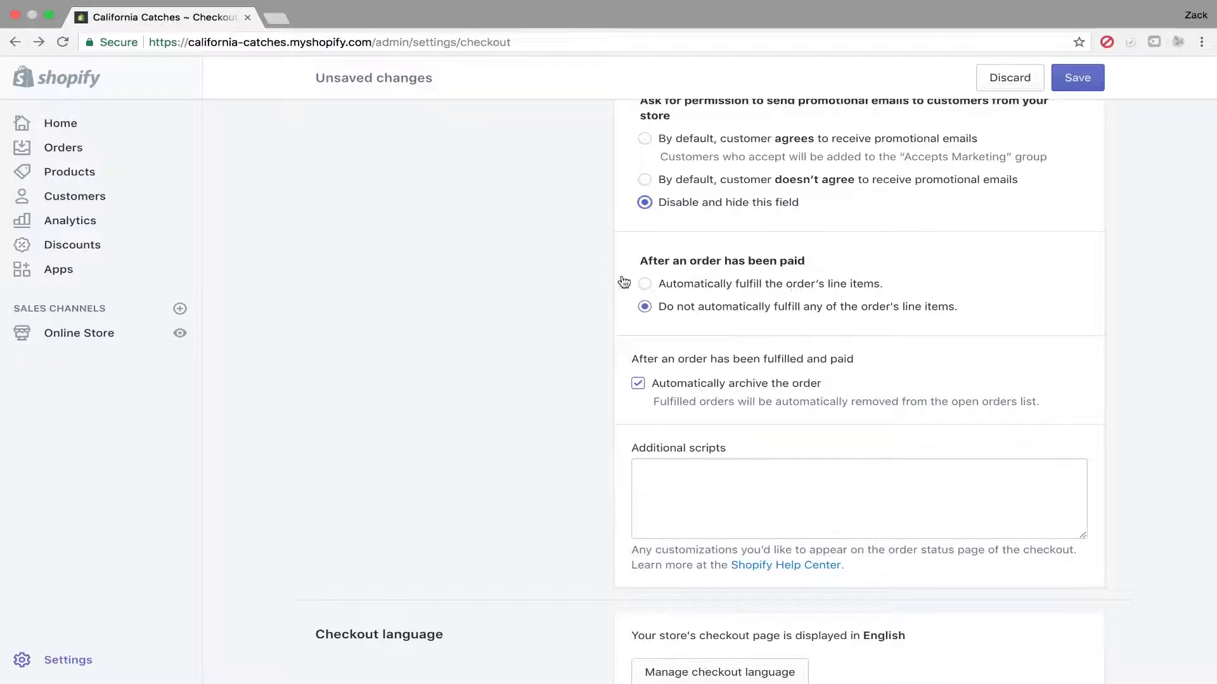
pyautogui.scroll(-3, 498, 381)
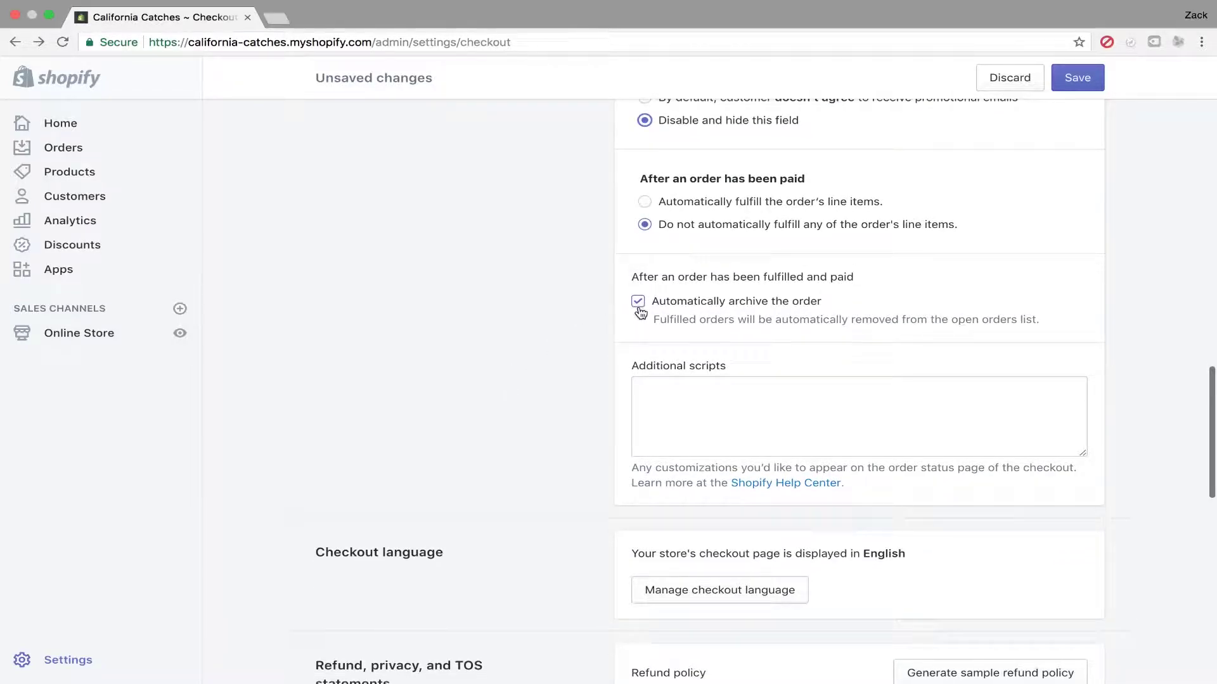
pyautogui.scroll(-10, 510, 388)
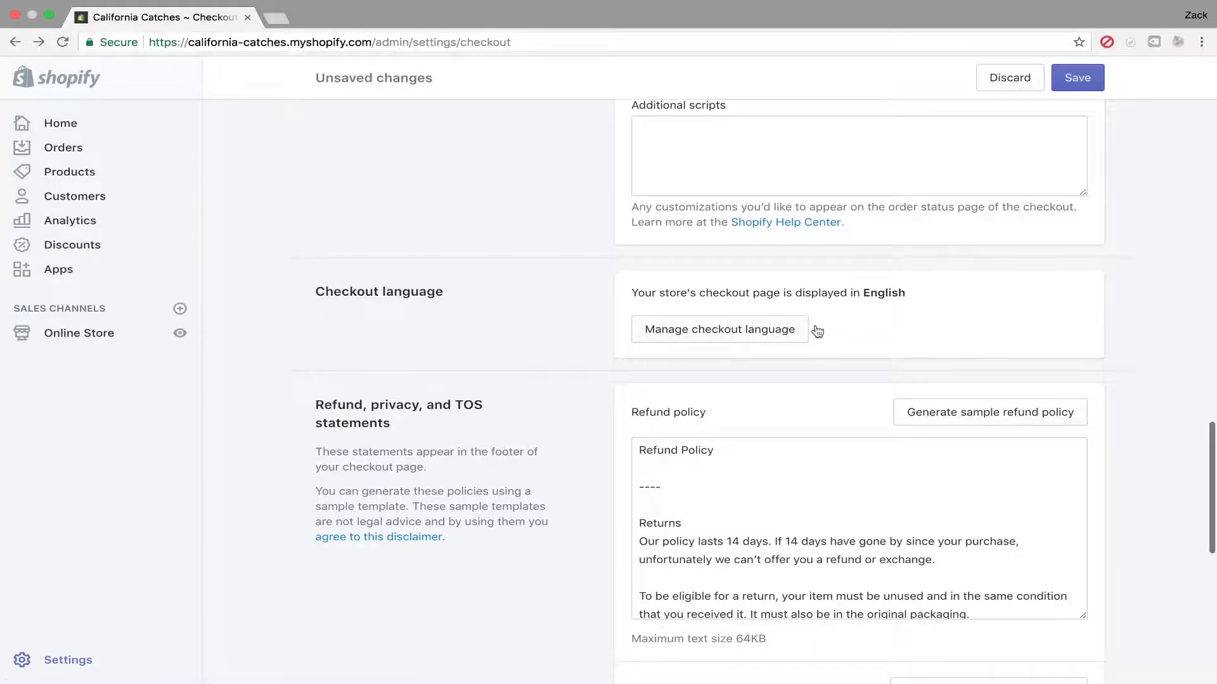
pyautogui.scroll(-2, 401, 426)
pyautogui.scroll(-5, 402, 430)
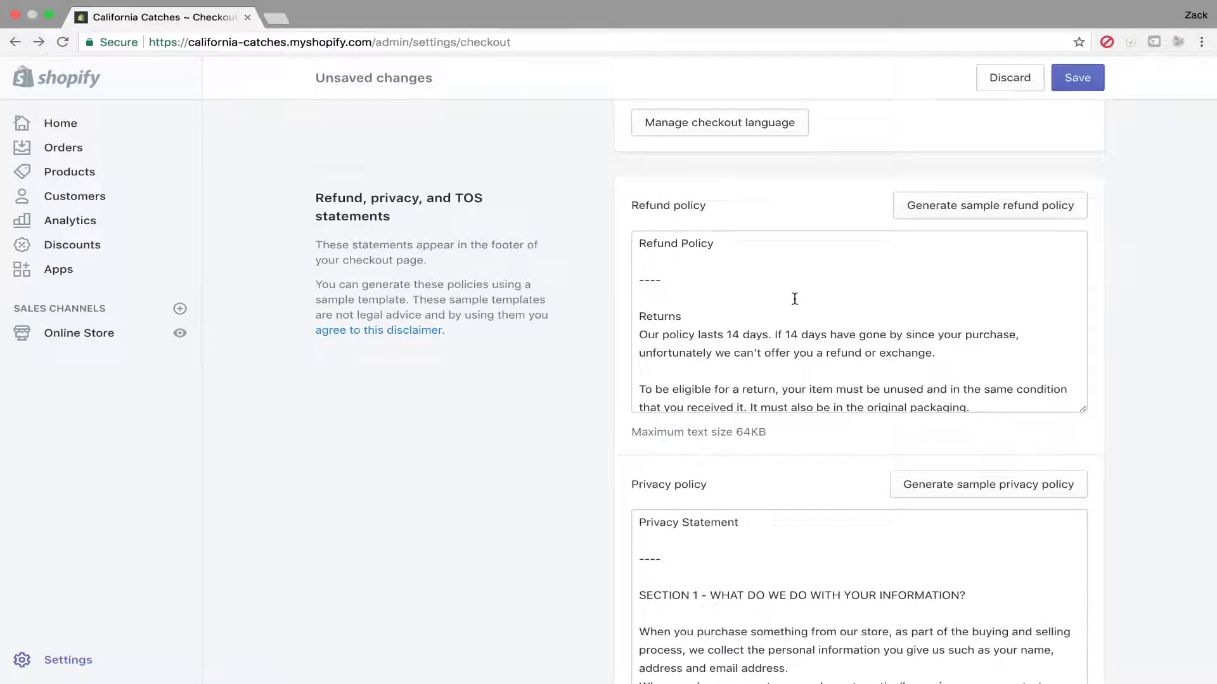
# Highlight both mentions of the 14-day return period in the refund policy.
pyautogui.scroll(-3, 794, 298)
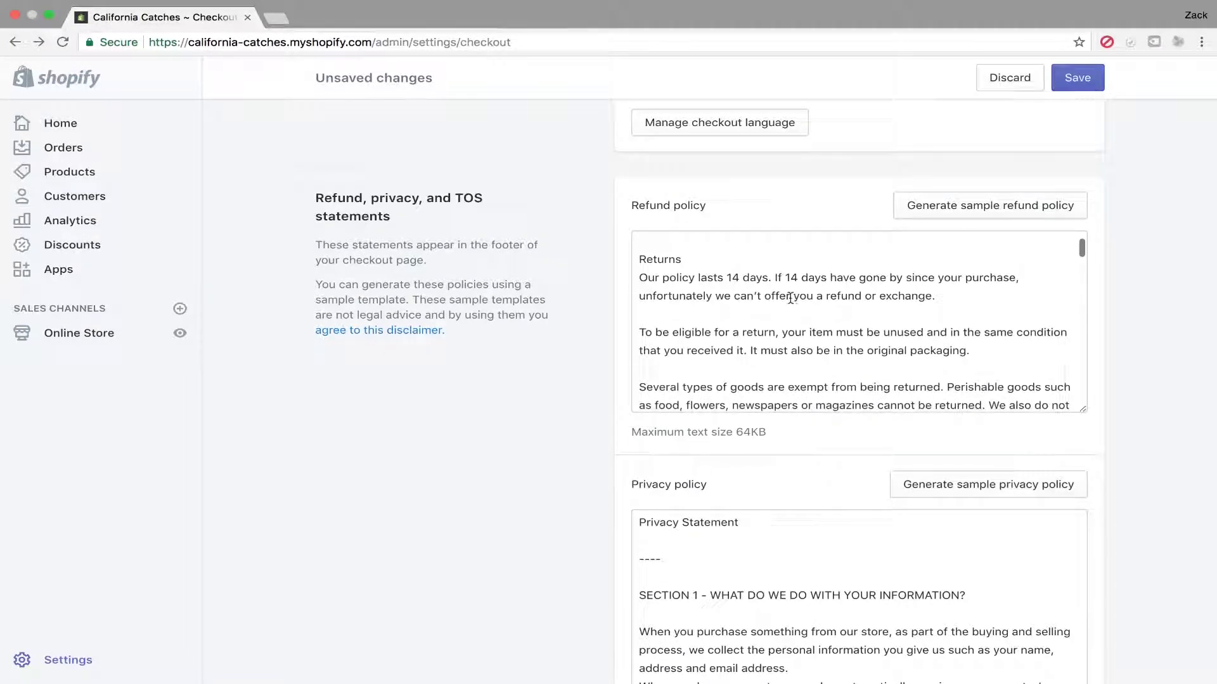
pyautogui.moveTo(725, 280); pyautogui.dragTo(742, 279)
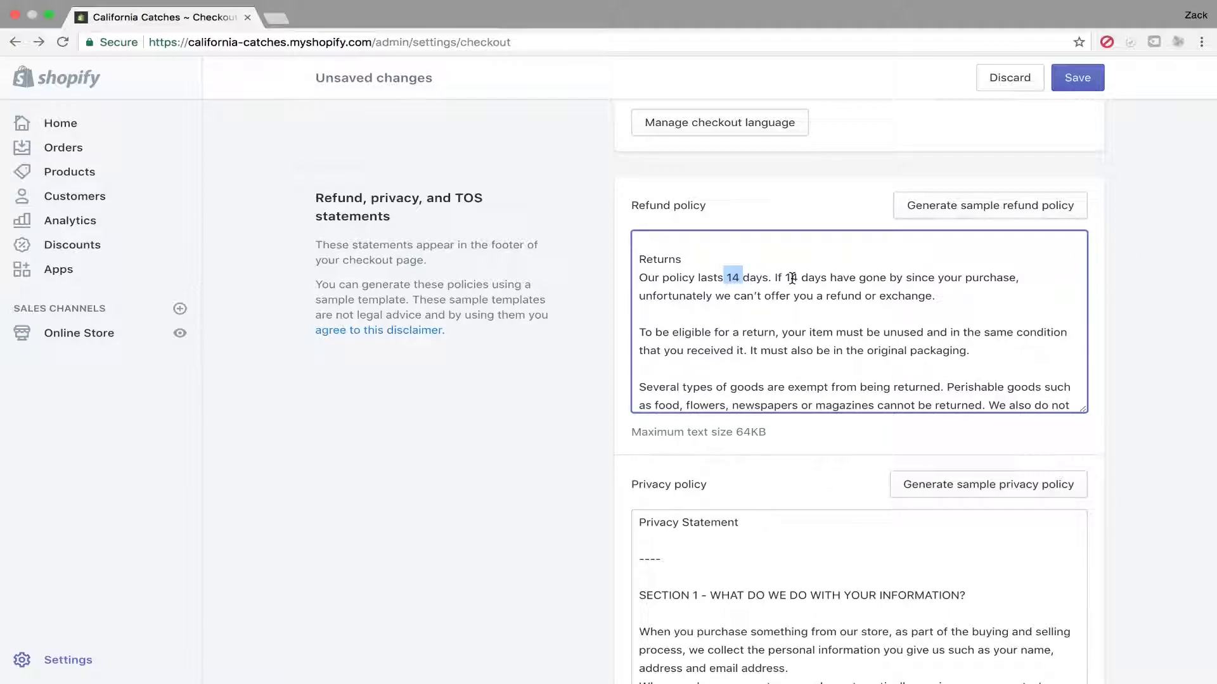
pyautogui.moveTo(785, 280); pyautogui.dragTo(801, 279)
# Review the privacy and terms of service texts, then save the checkout settings.
pyautogui.scroll(-5, 728, 280)
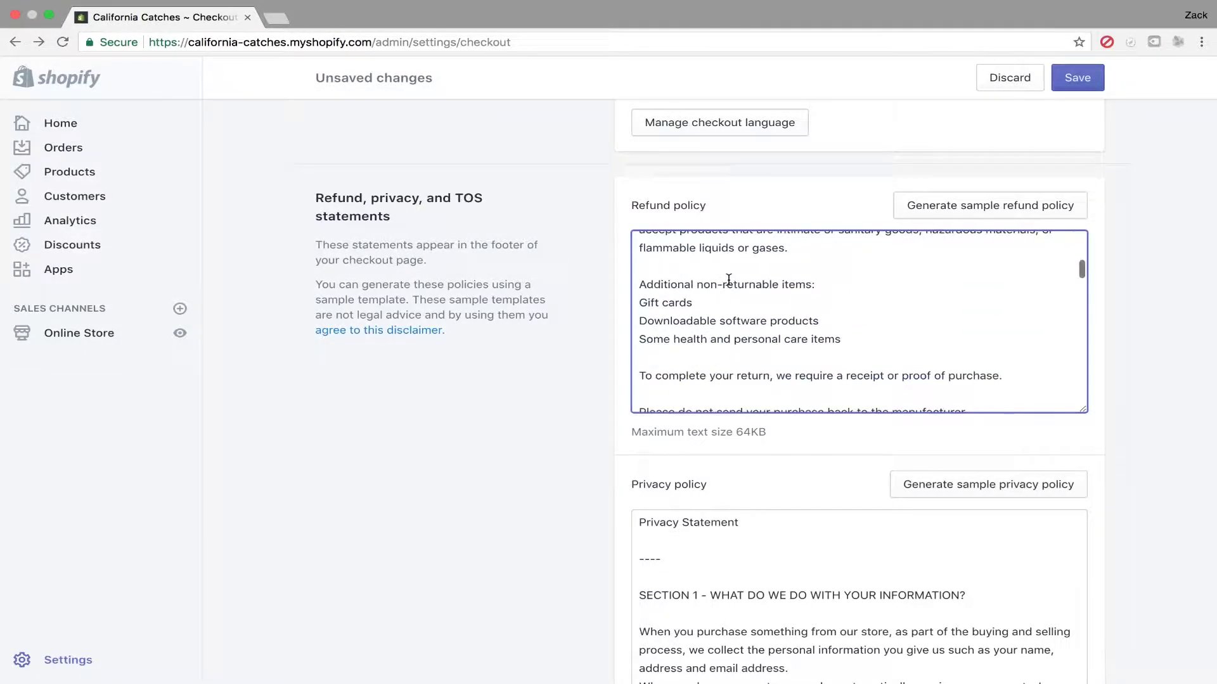
pyautogui.scroll(-15, 728, 279)
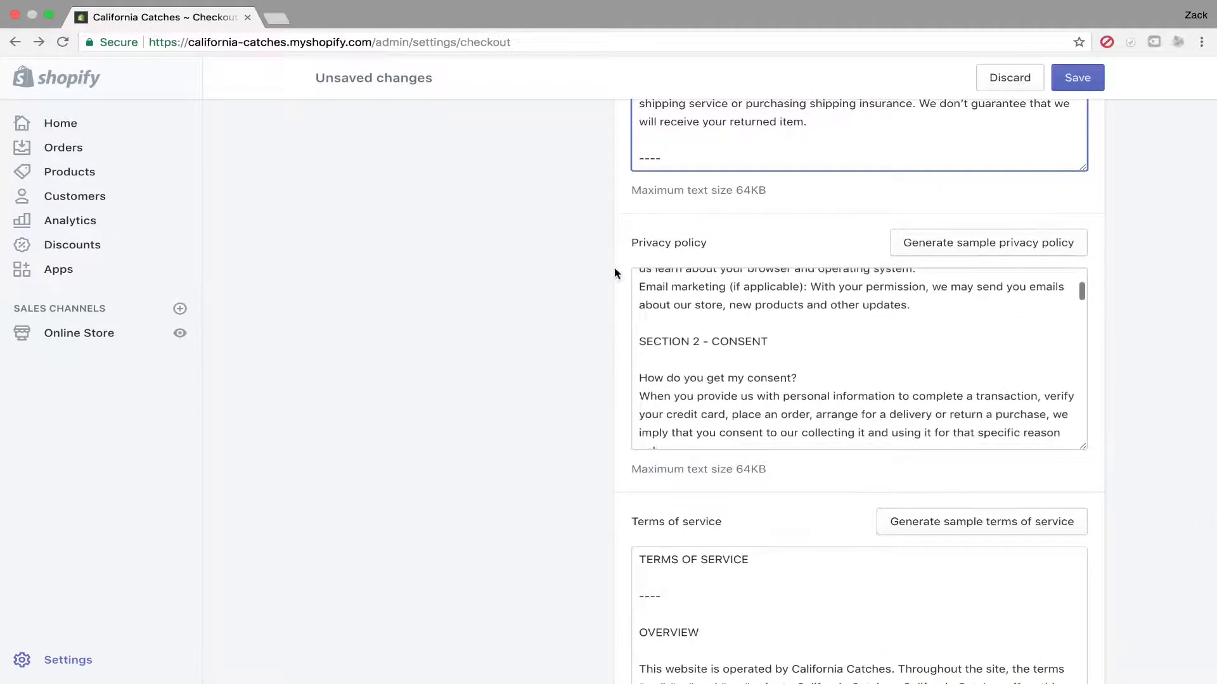
pyautogui.scroll(3, 614, 274)
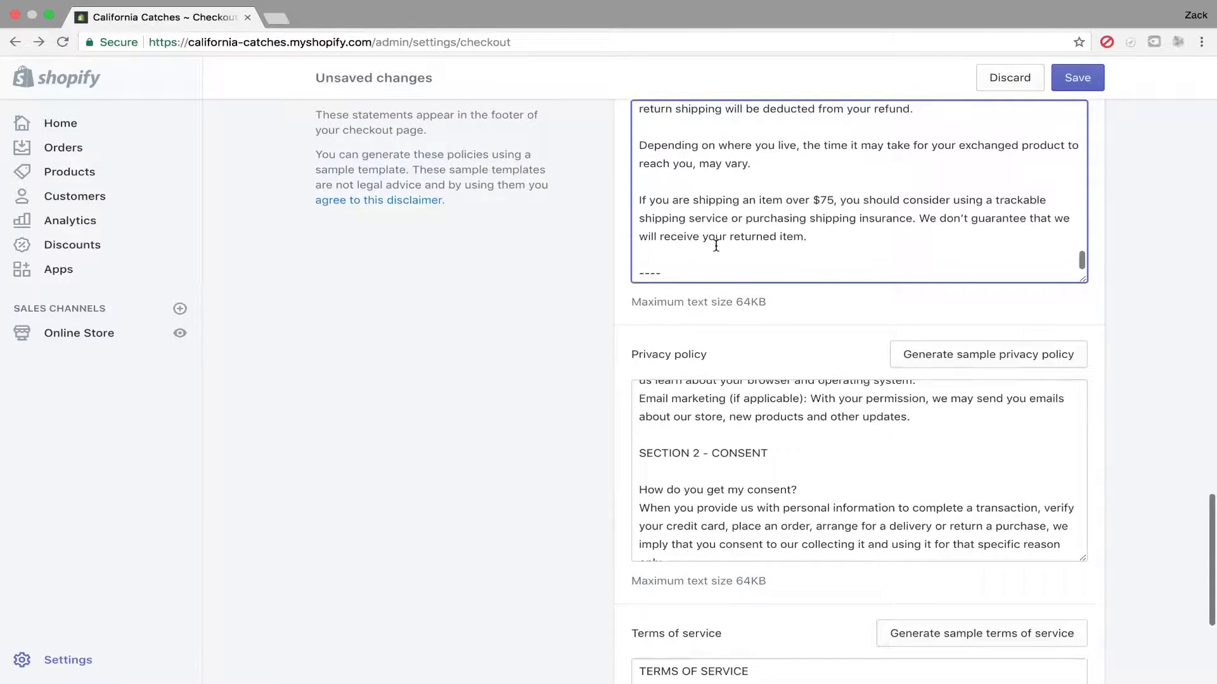
pyautogui.scroll(2, 591, 282)
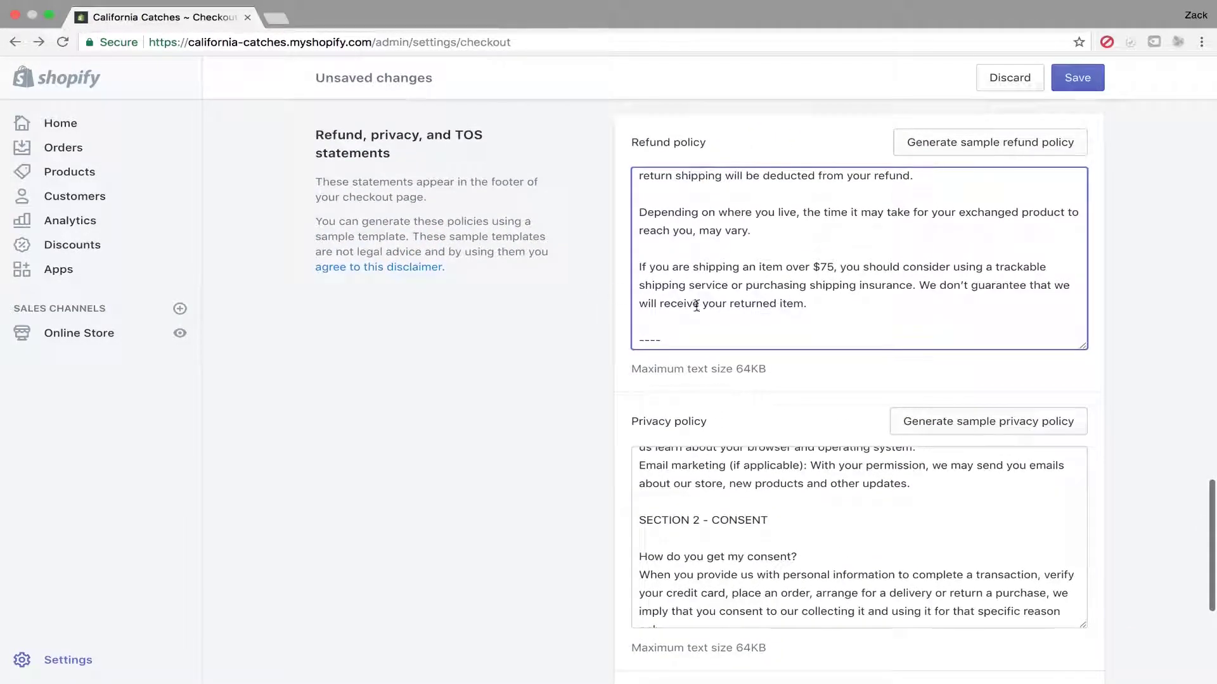
pyautogui.scroll(-6, 576, 366)
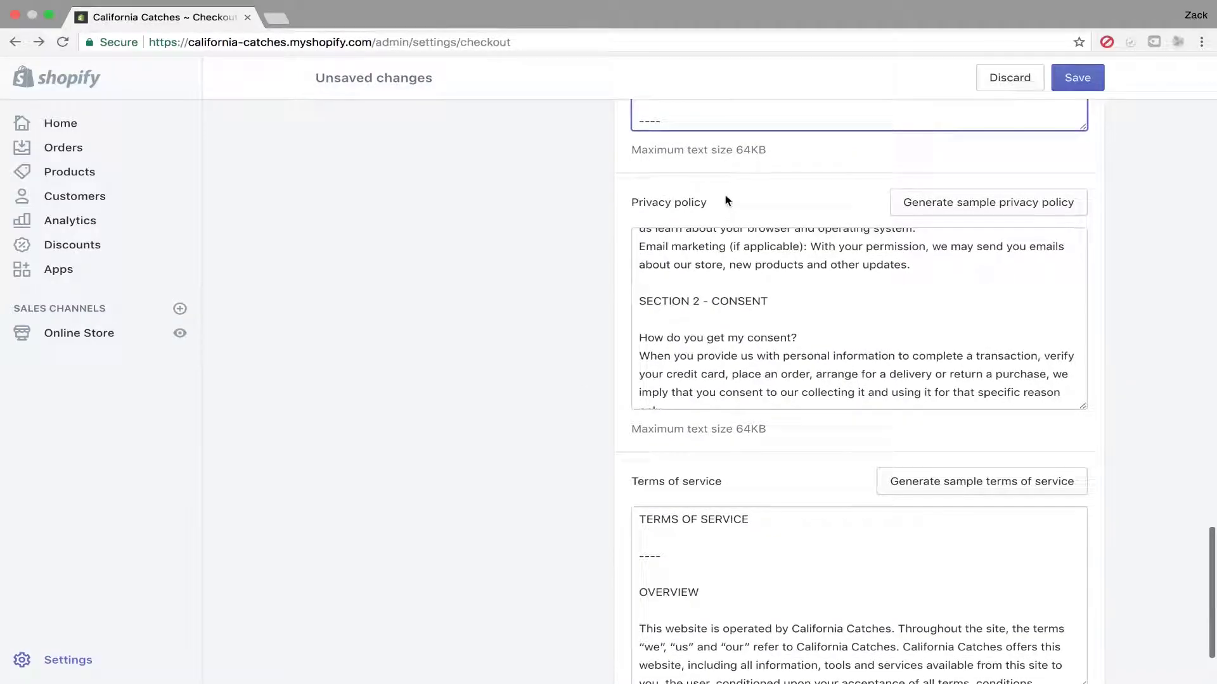
pyautogui.scroll(10, 807, 304)
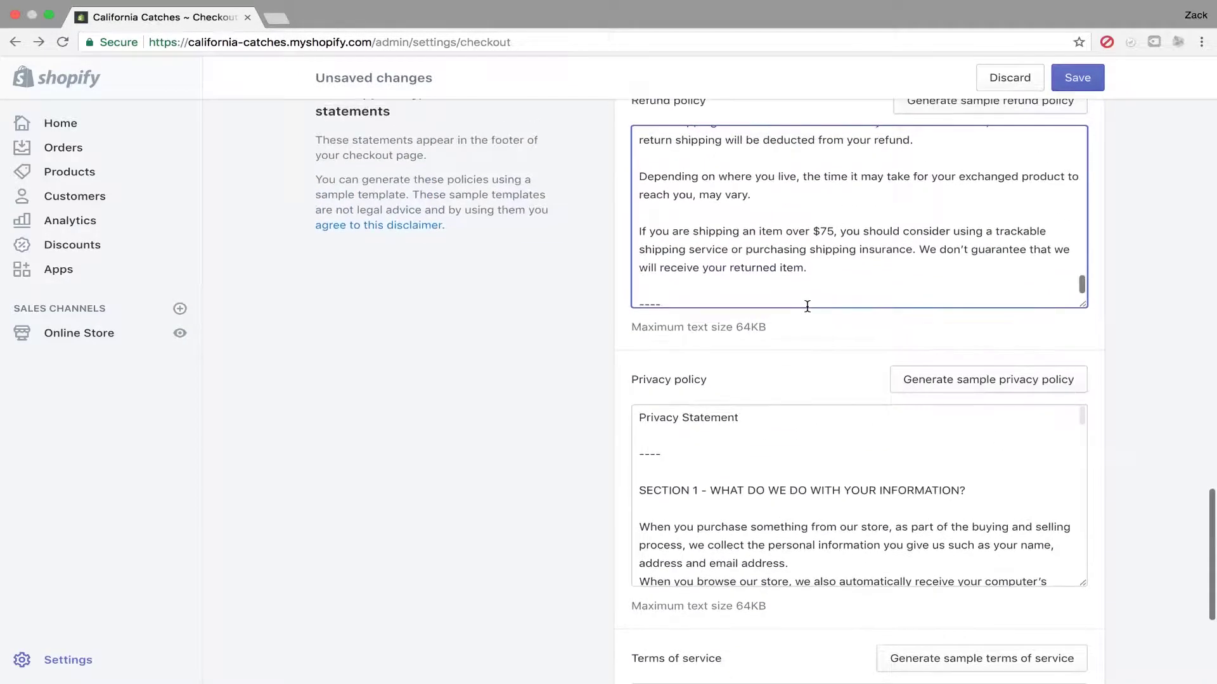
pyautogui.scroll(-4, 601, 418)
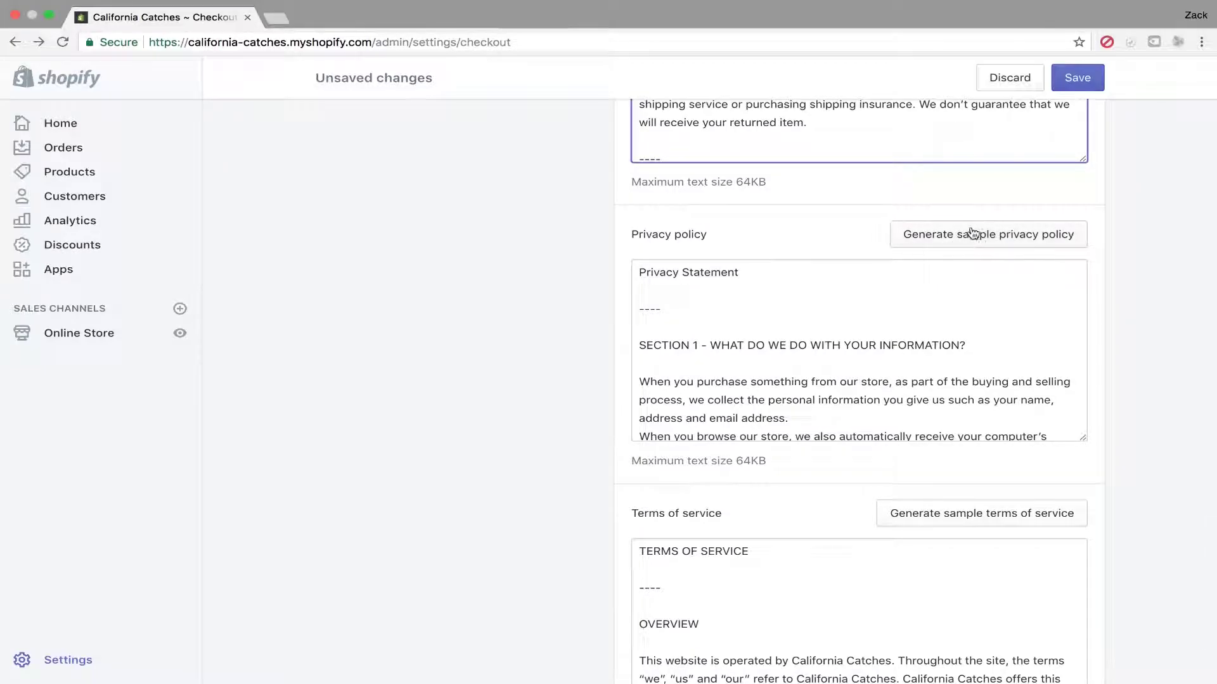
pyautogui.scroll(-4, 571, 410)
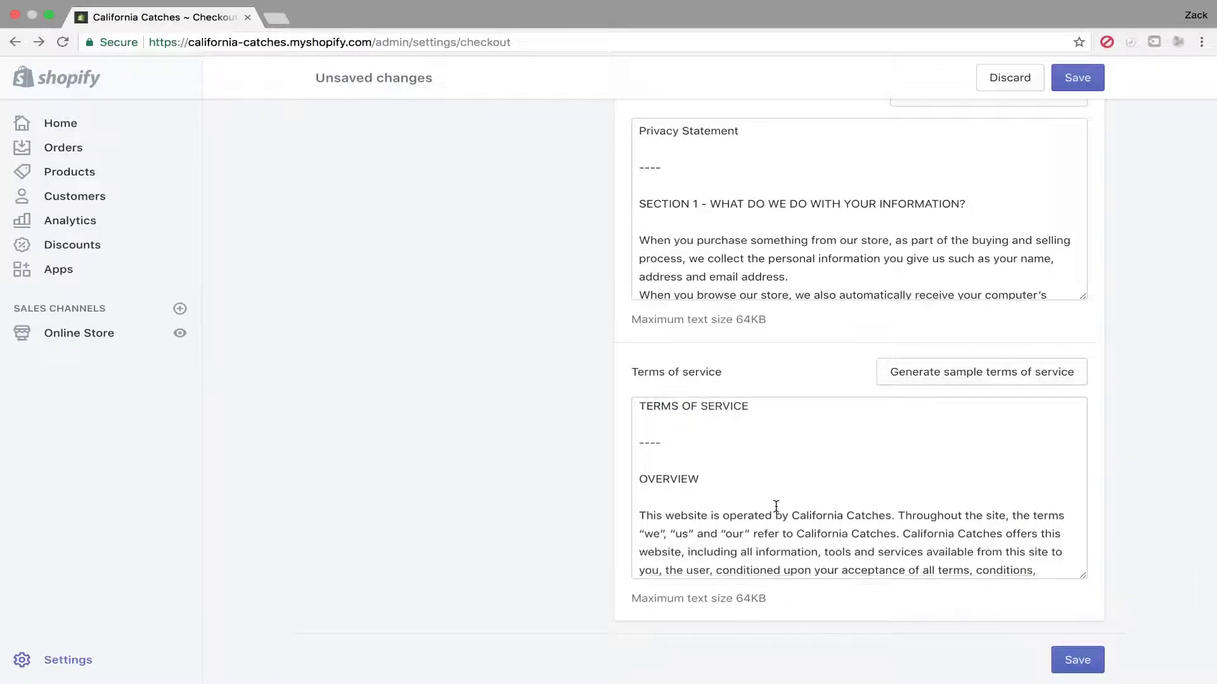
pyautogui.scroll(-20, 776, 507)
pyautogui.scroll(-20, 776, 507)
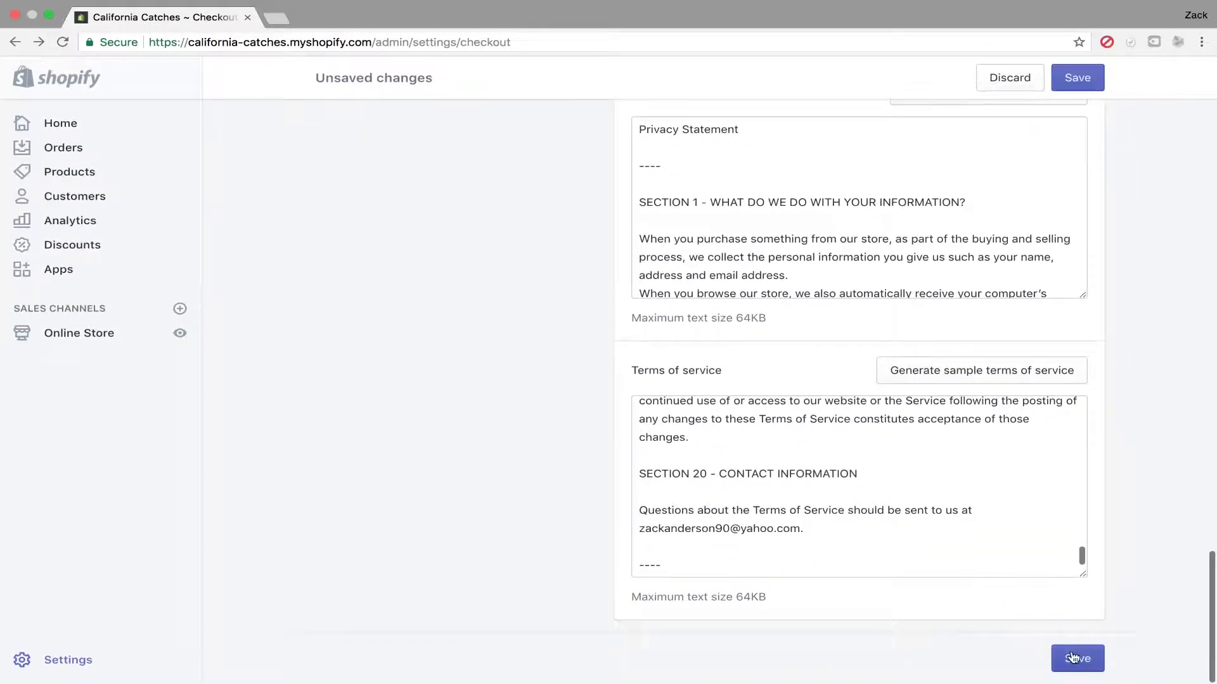
pyautogui.click(1071, 653)
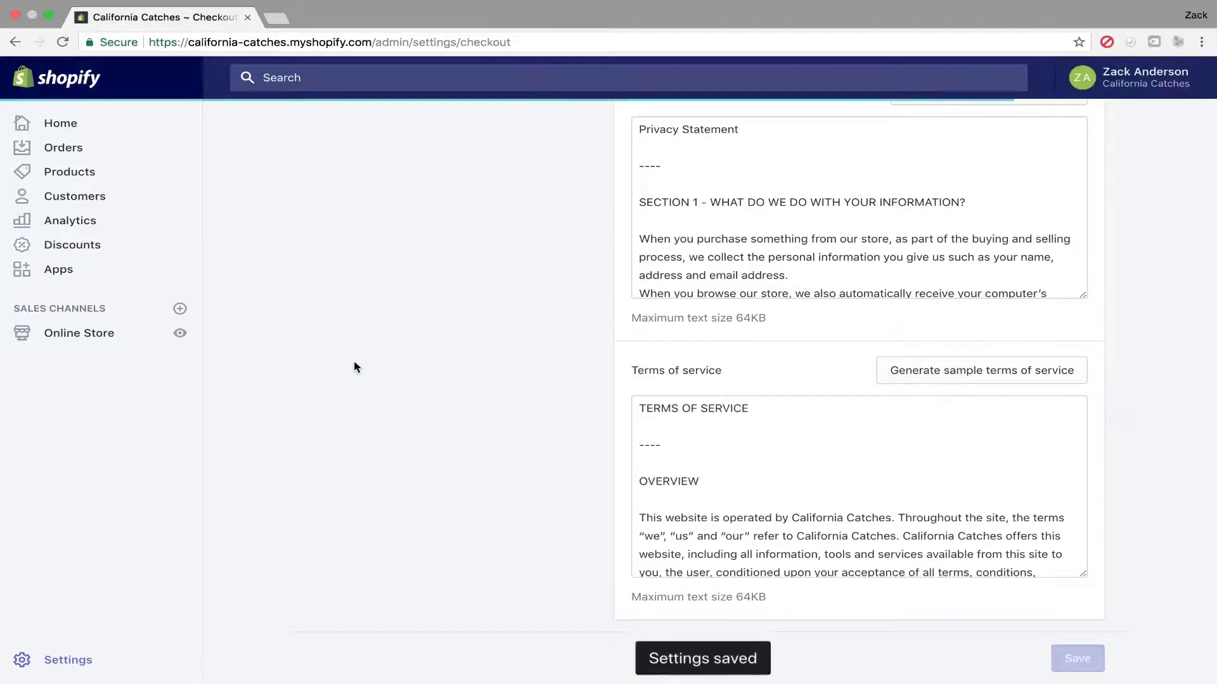
# Return to the Settings overview and open Files, listing the three uploaded images.
pyautogui.click(71, 659)
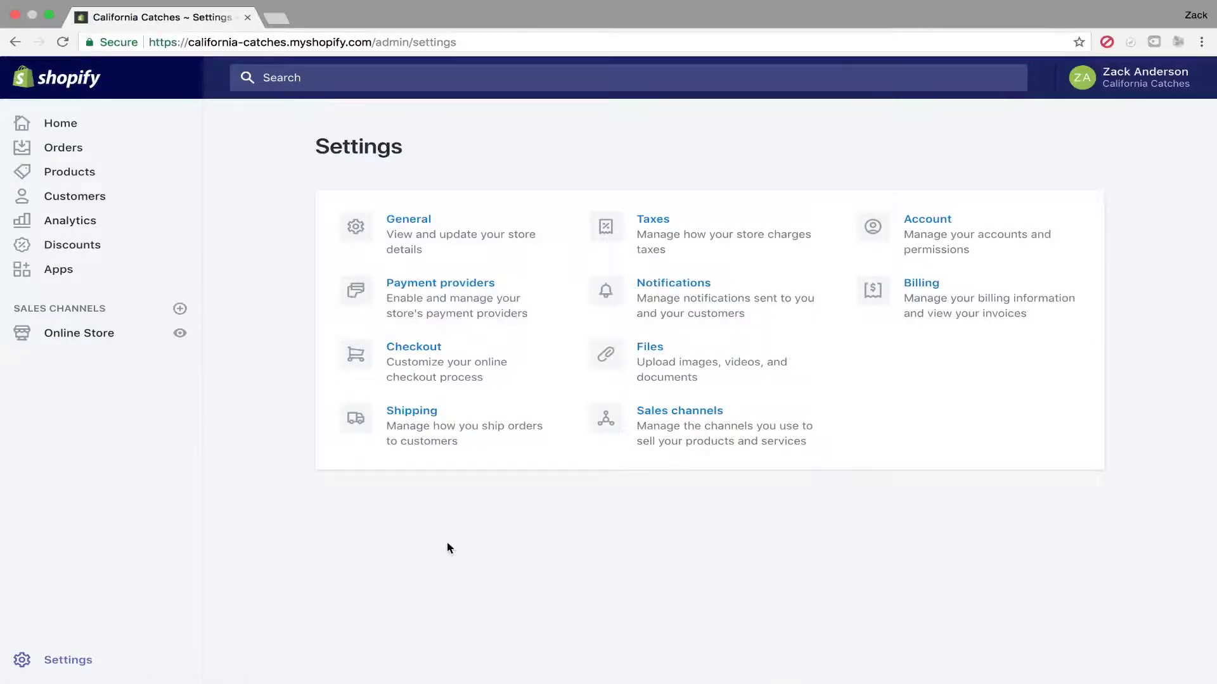
pyautogui.click(642, 354)
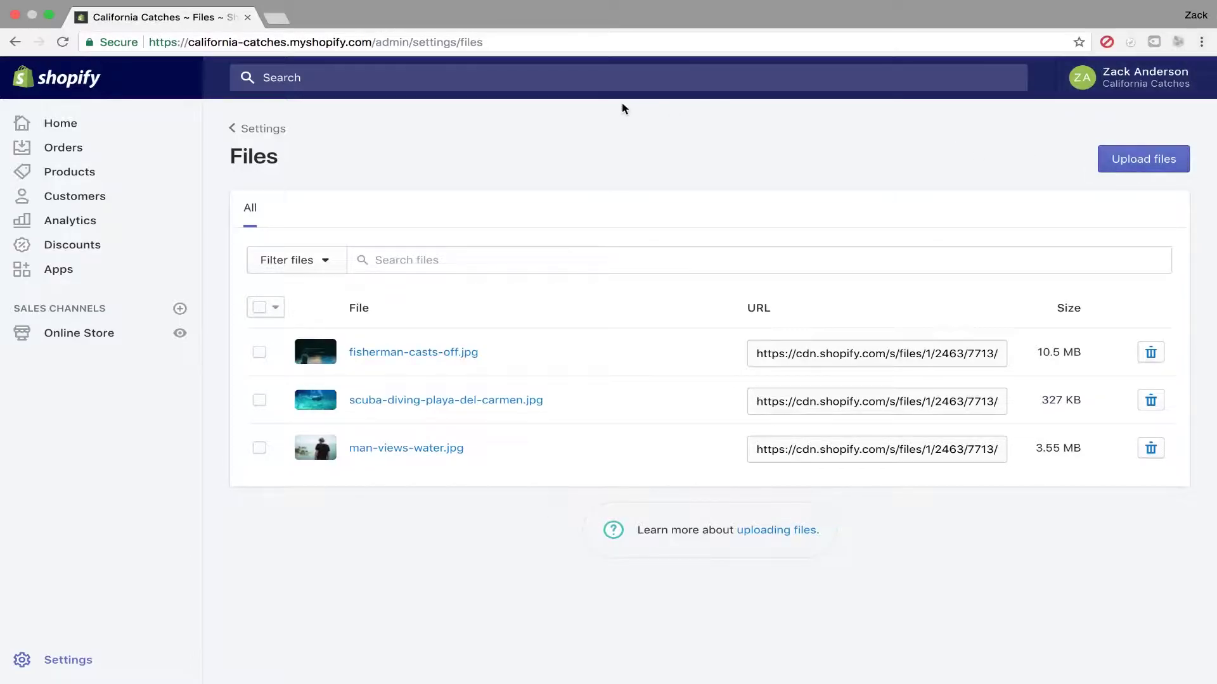
# Open Shipping settings from the overview and highlight the Shipping from origin address.
pyautogui.click(263, 133)
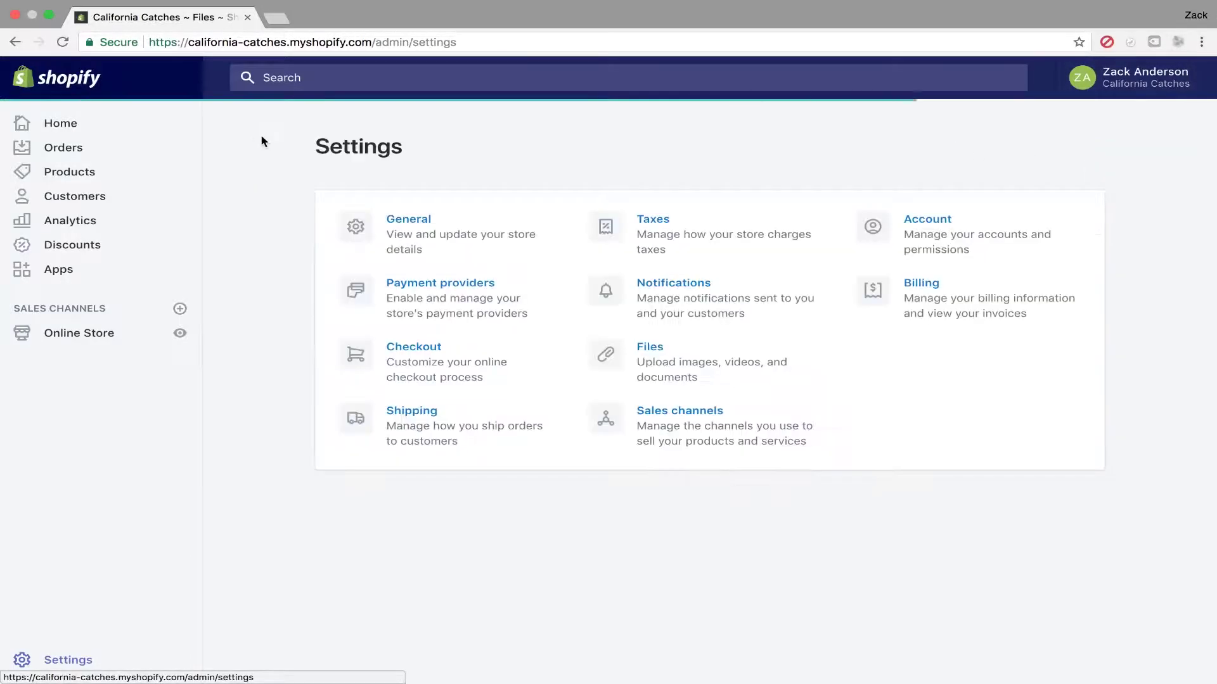
pyautogui.click(407, 444)
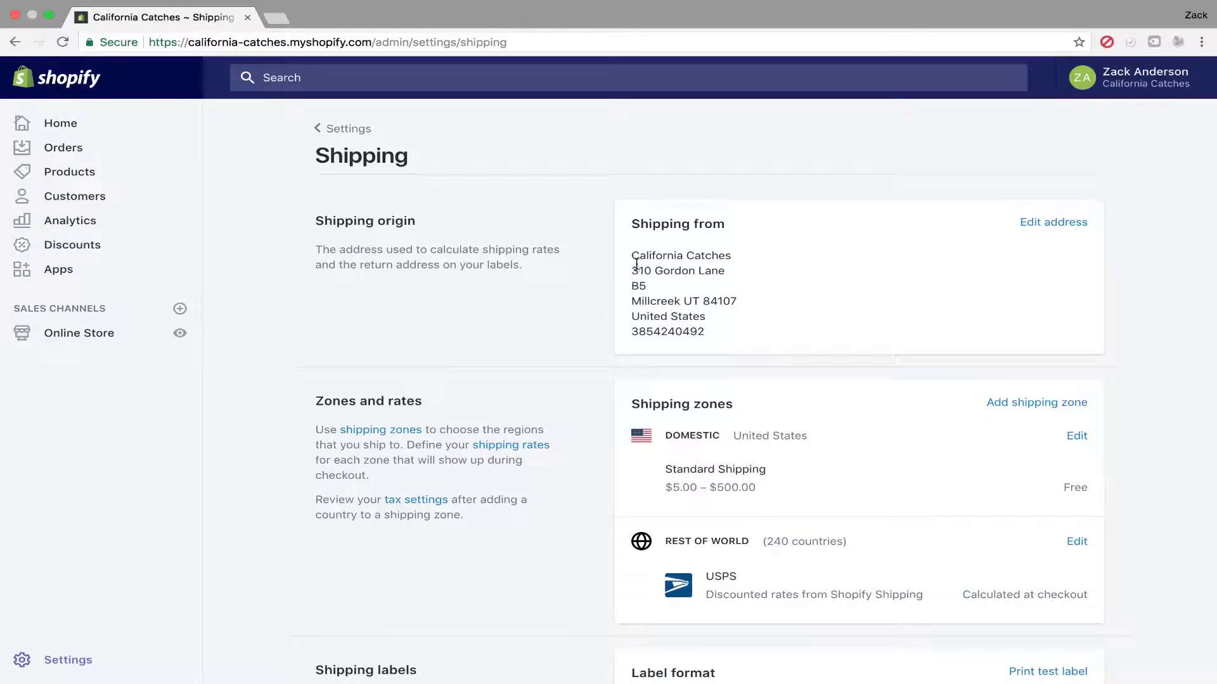
pyautogui.moveTo(633, 271); pyautogui.dragTo(722, 332)
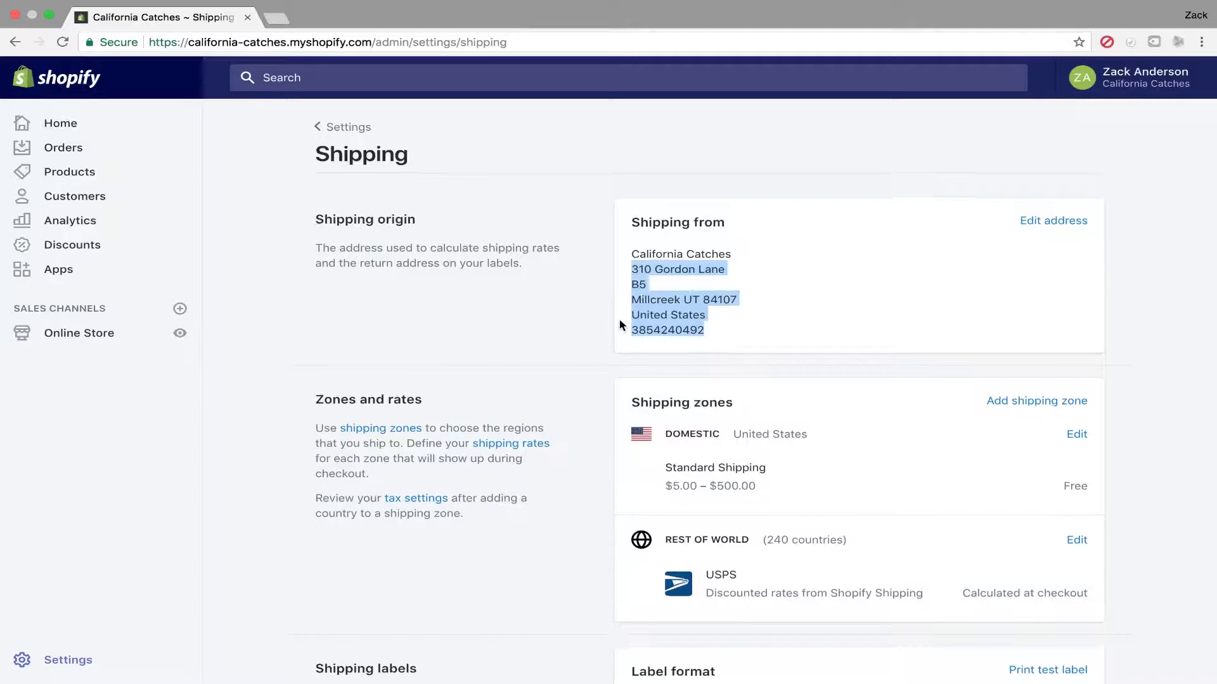
# Try the 4 × 6 label format, then return shipping labels to 8.5 × 11 inch desktop paper.
pyautogui.scroll(-3, 620, 324)
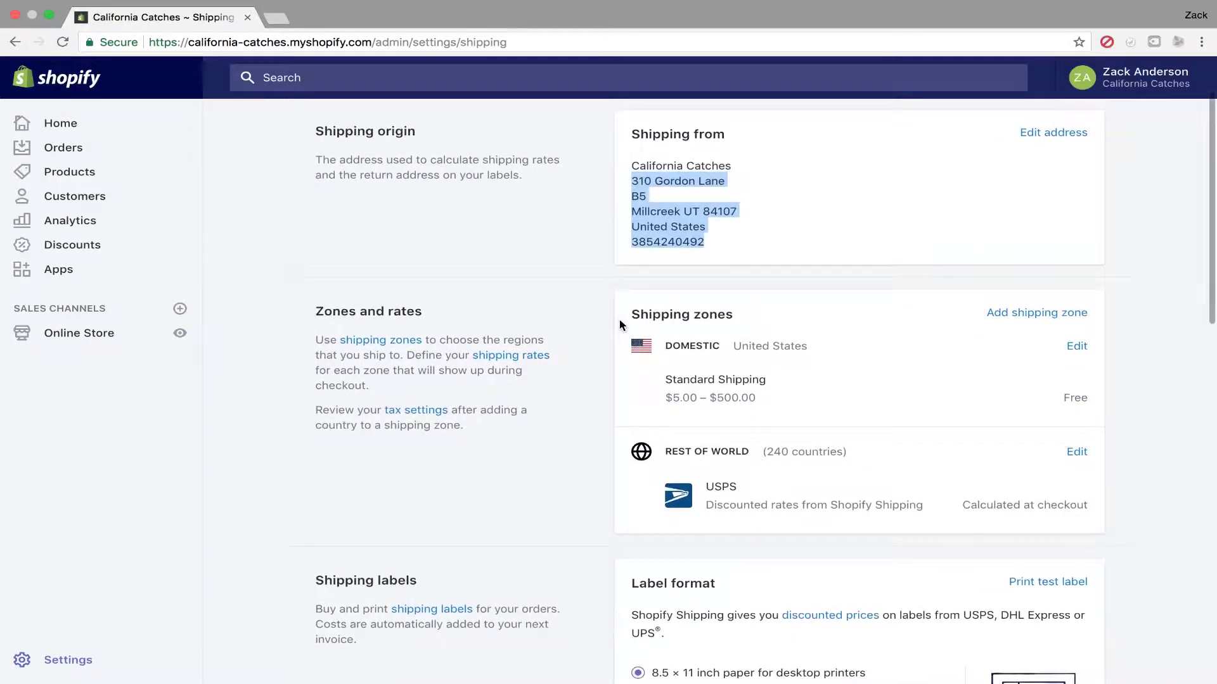
pyautogui.scroll(-4, 619, 324)
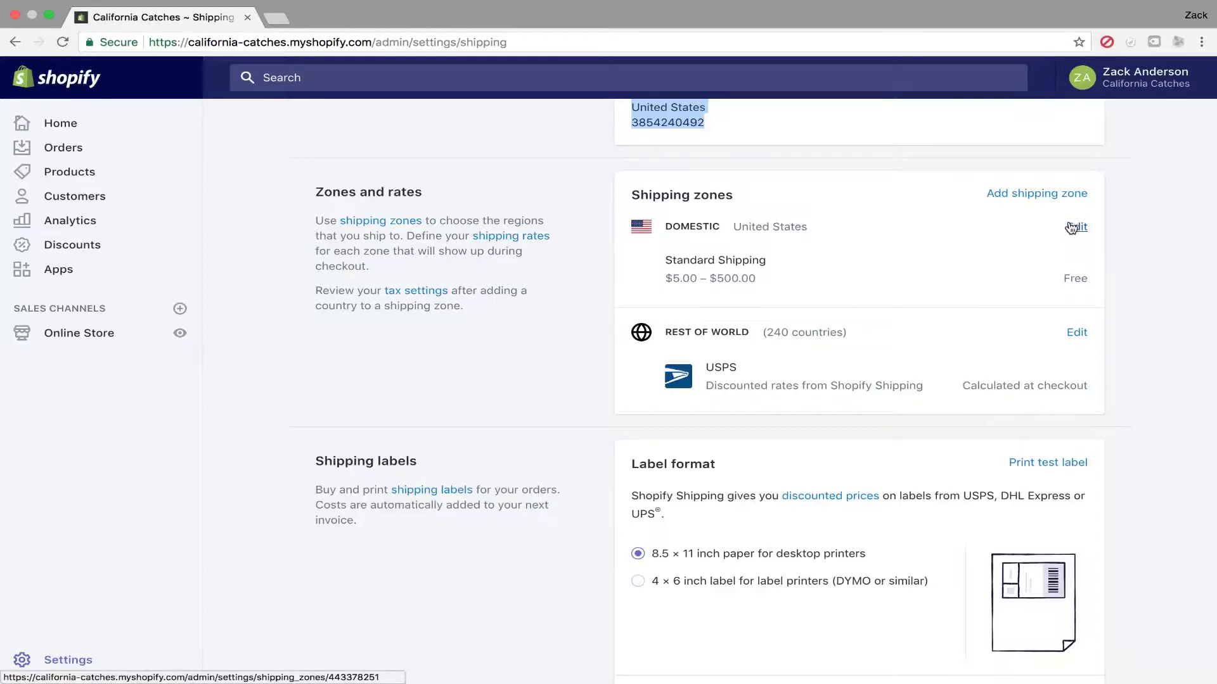
pyautogui.scroll(-4, 1071, 227)
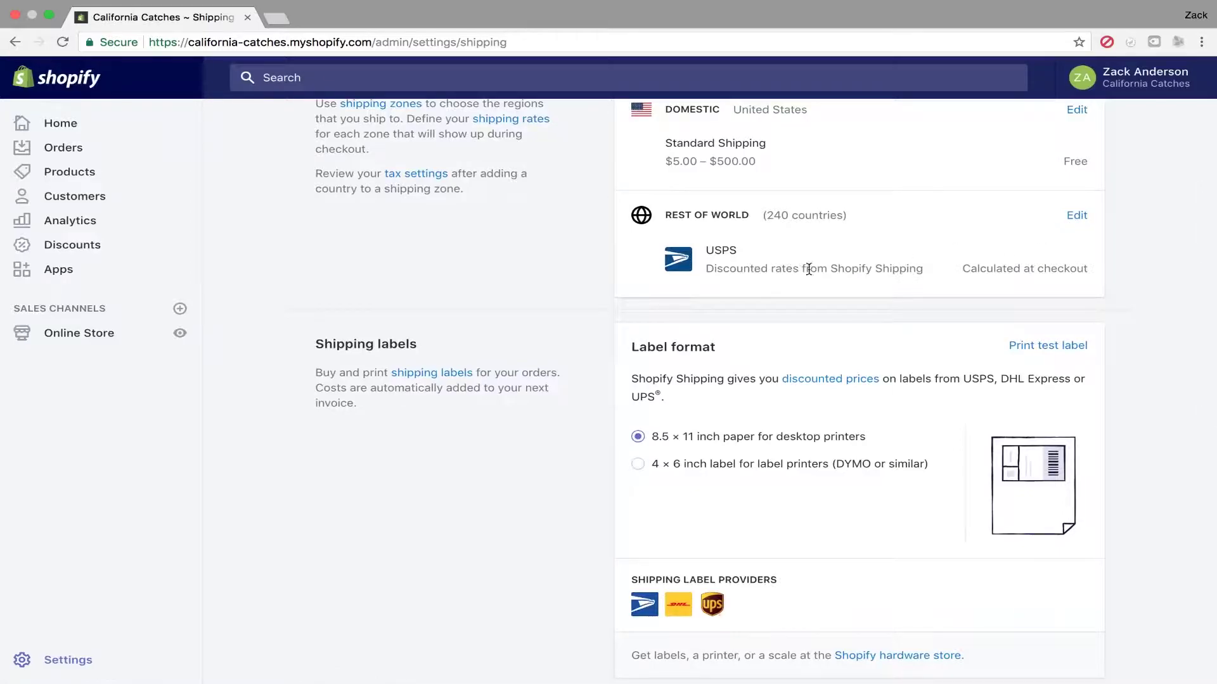
pyautogui.scroll(-5, 807, 266)
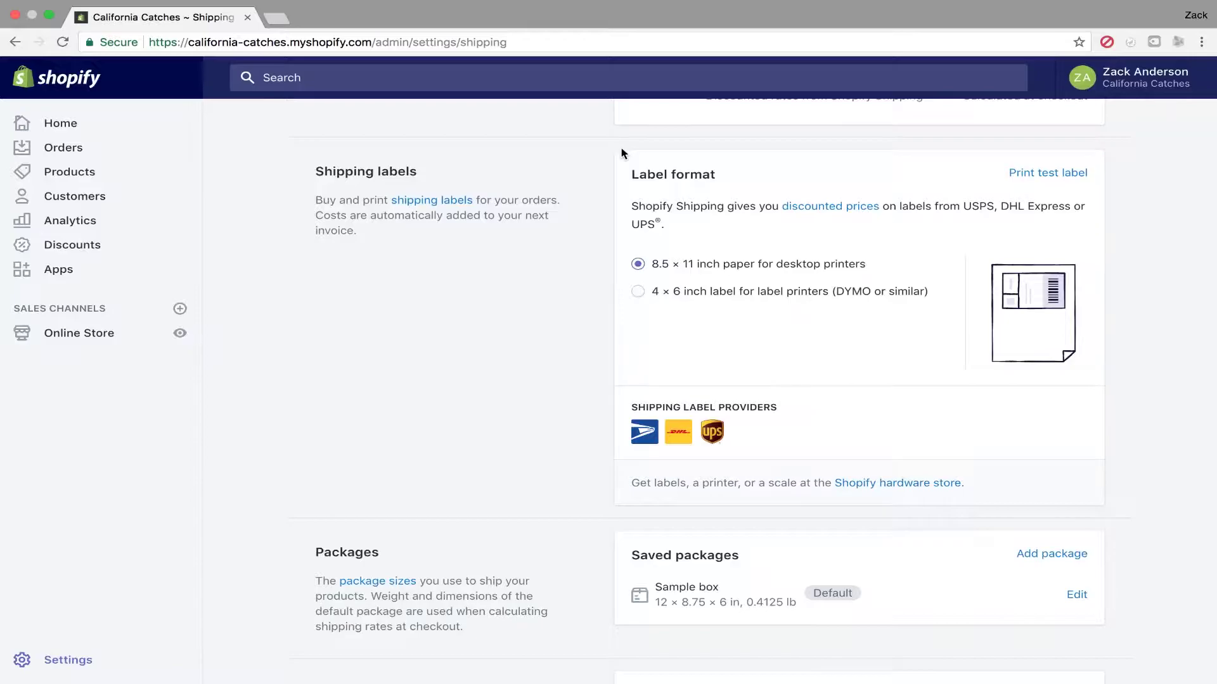
pyautogui.click(636, 294)
pyautogui.click(639, 266)
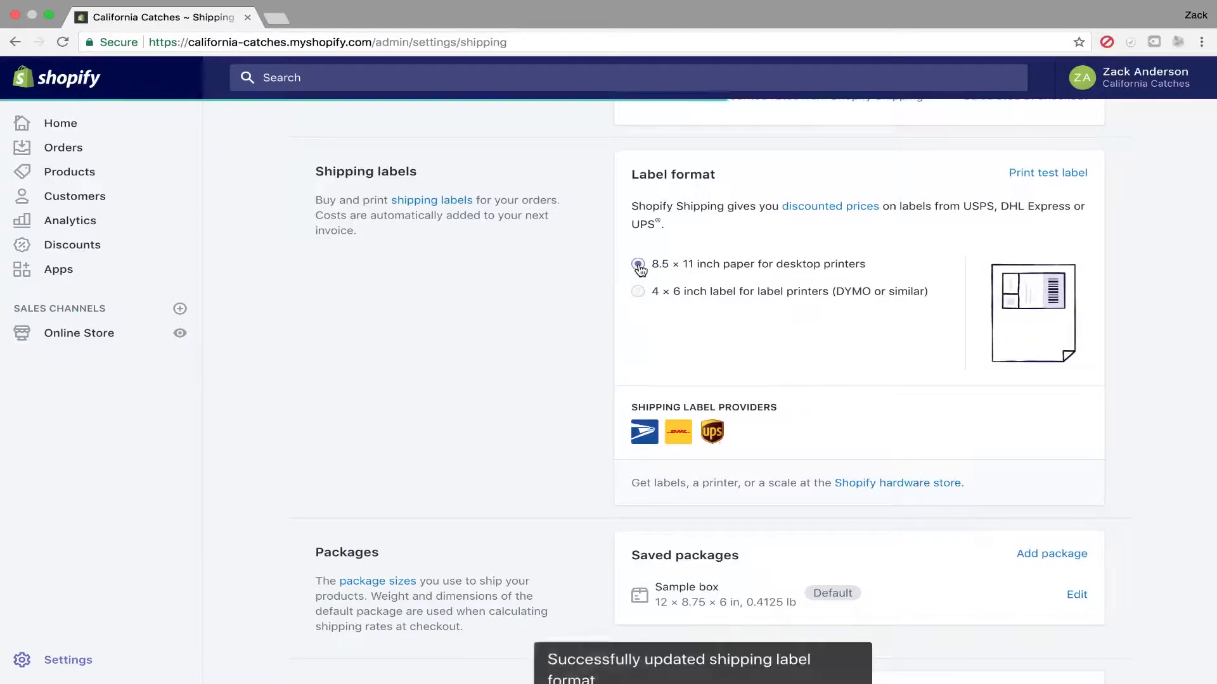
pyautogui.scroll(-5, 640, 269)
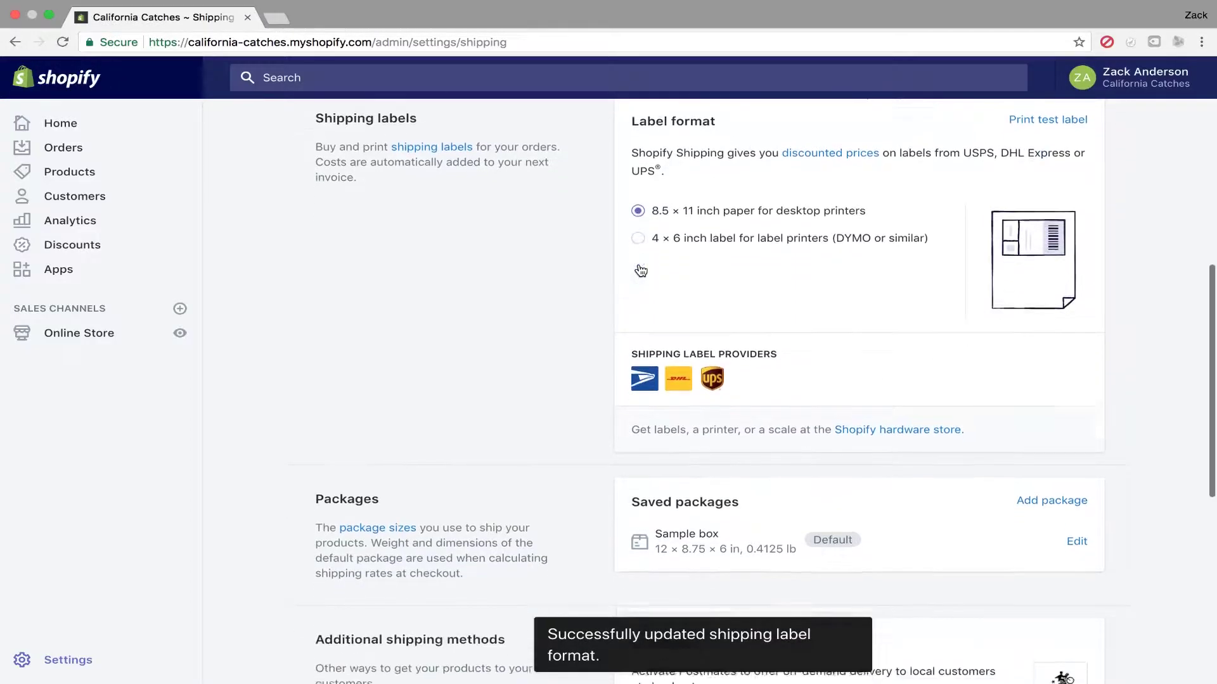
pyautogui.scroll(-4, 538, 384)
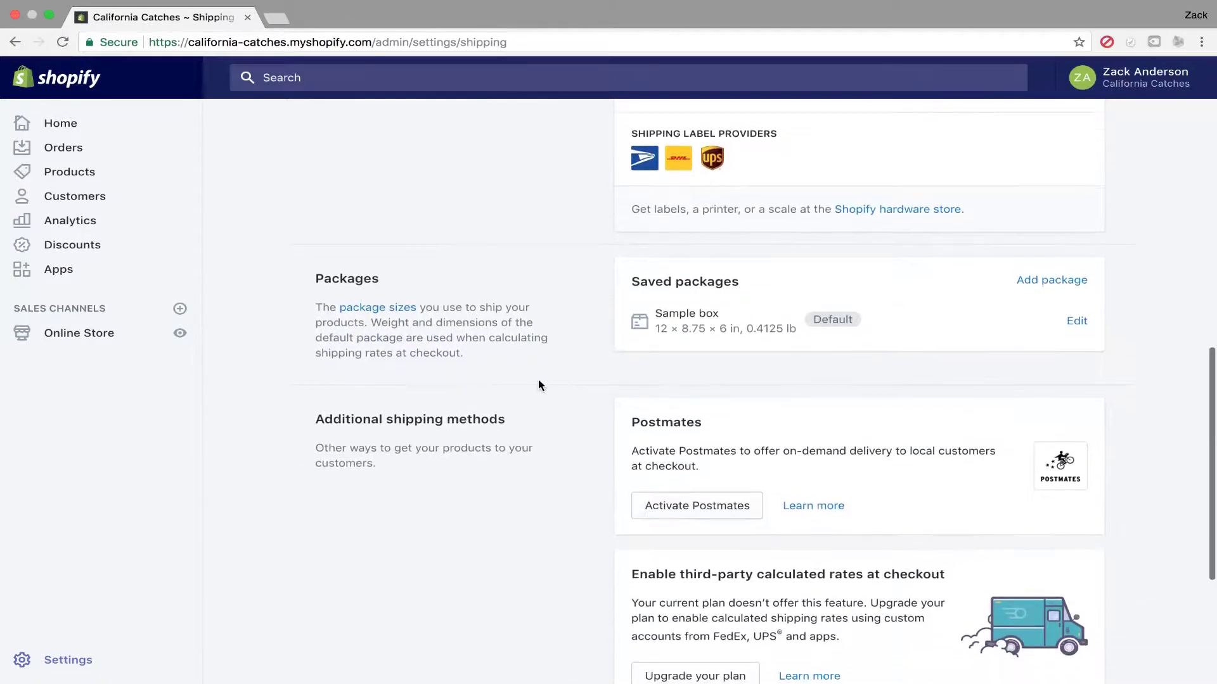
# Change the Sample box package's empty weight to 0 lb and save it, keeping 12 × 8.75 × 6 in.
pyautogui.click(1078, 323)
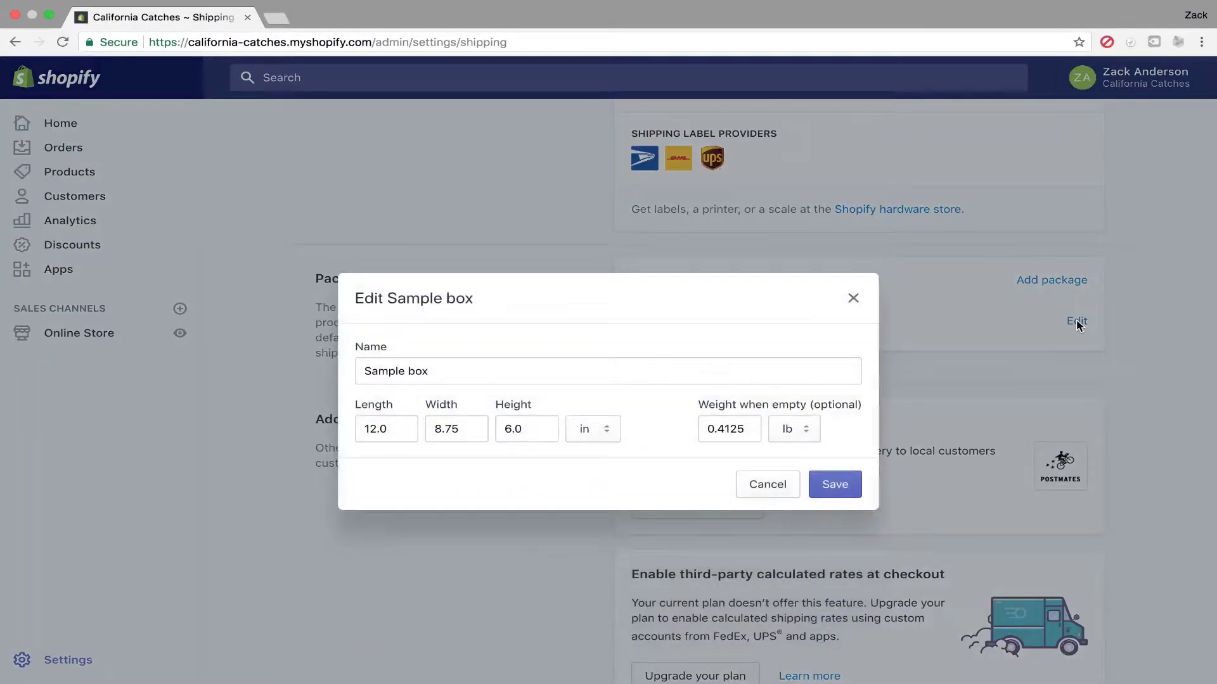
pyautogui.click(748, 429)
pyautogui.press('BackSpace')
pyautogui.press('BackSpace')
pyautogui.press('BackSpace')
pyautogui.press('BackSpace')
pyautogui.click(832, 485)
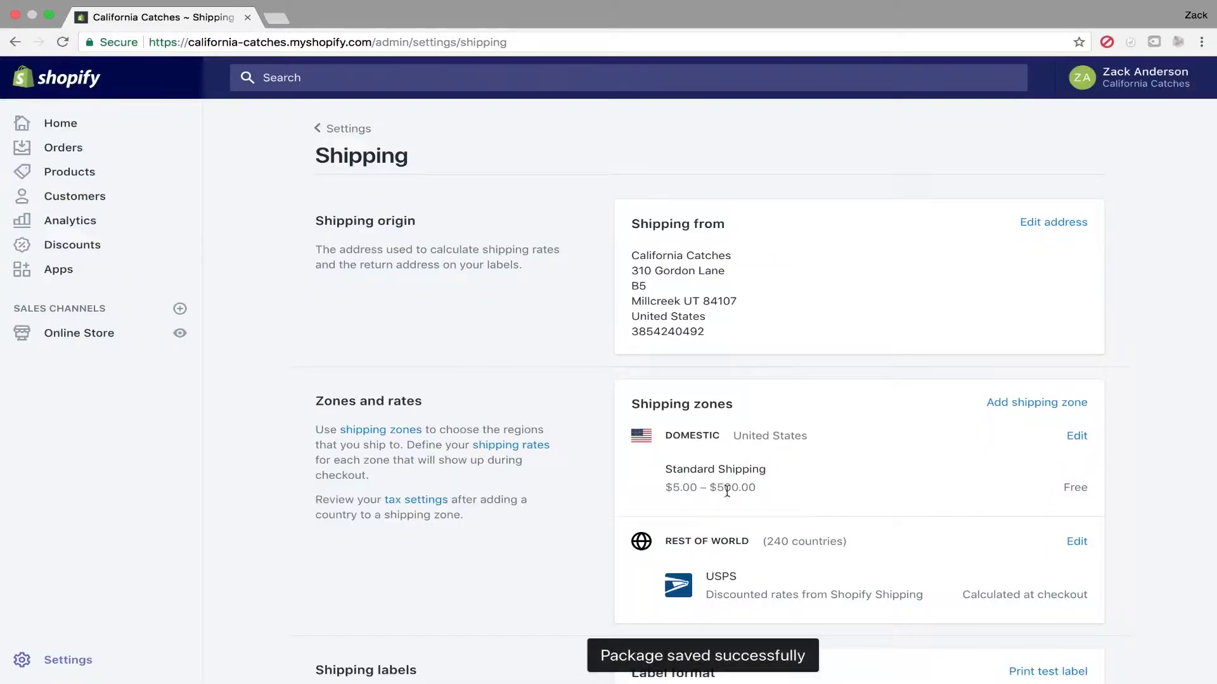
pyautogui.scroll(-12, 518, 489)
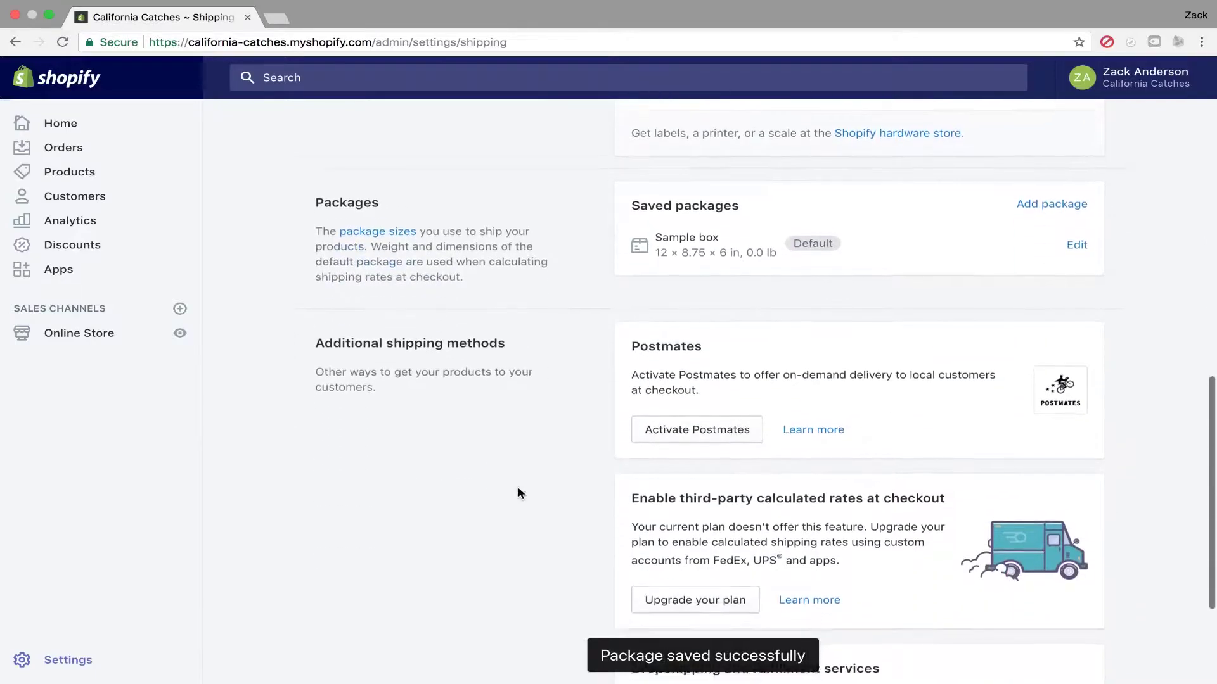
pyautogui.scroll(-3, 518, 486)
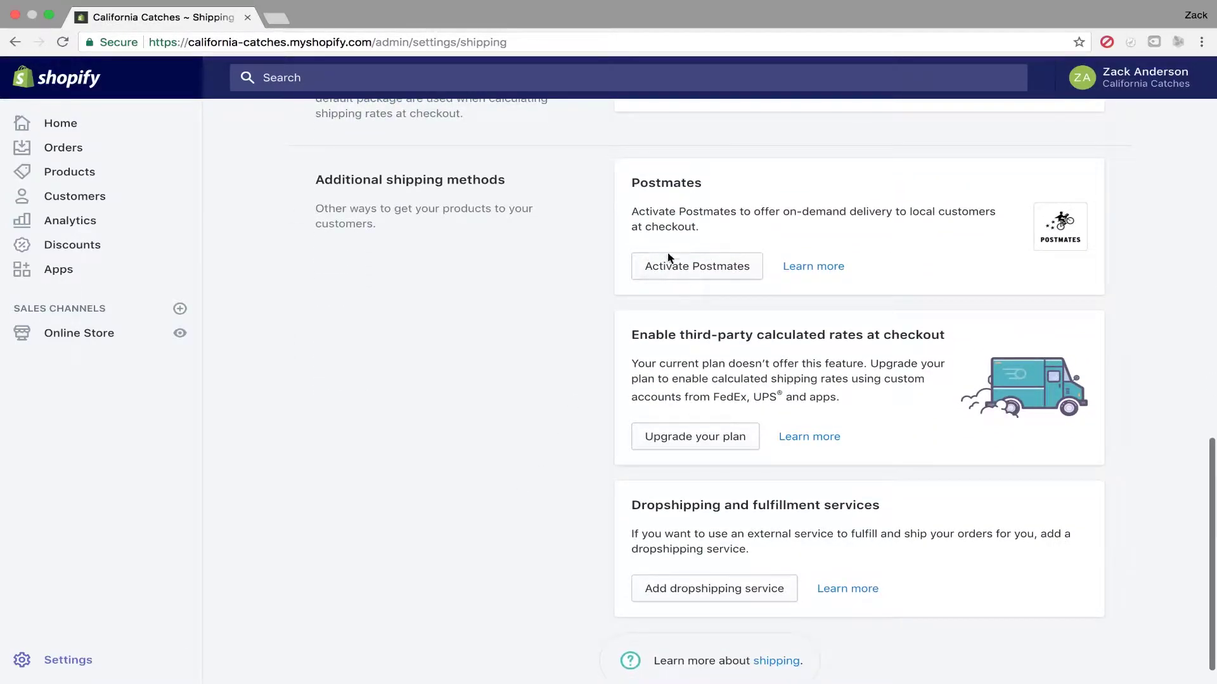
pyautogui.scroll(-2, 594, 351)
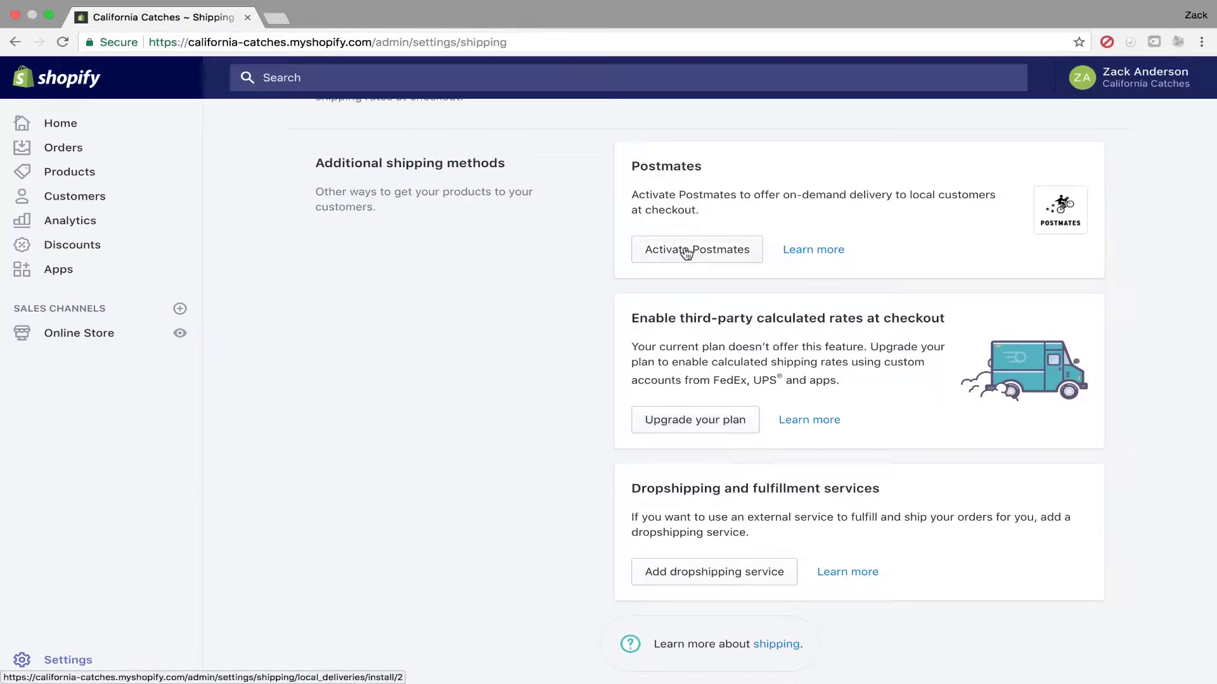
pyautogui.scroll(-1, 683, 251)
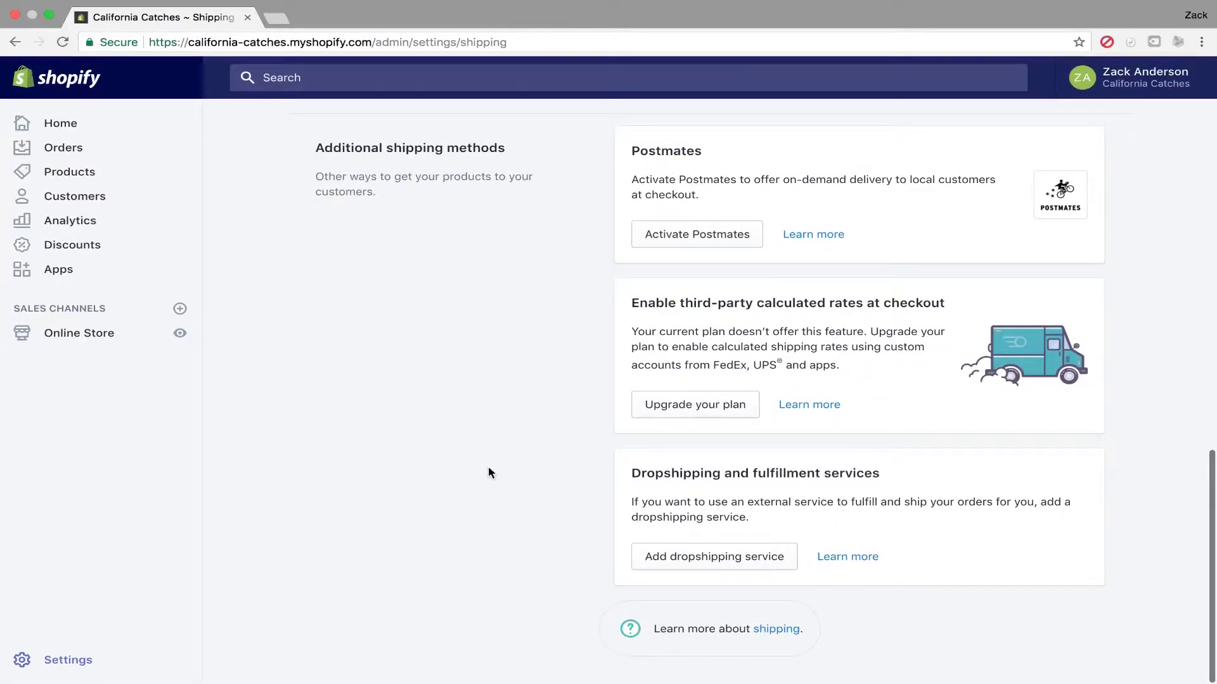
pyautogui.scroll(10, 488, 472)
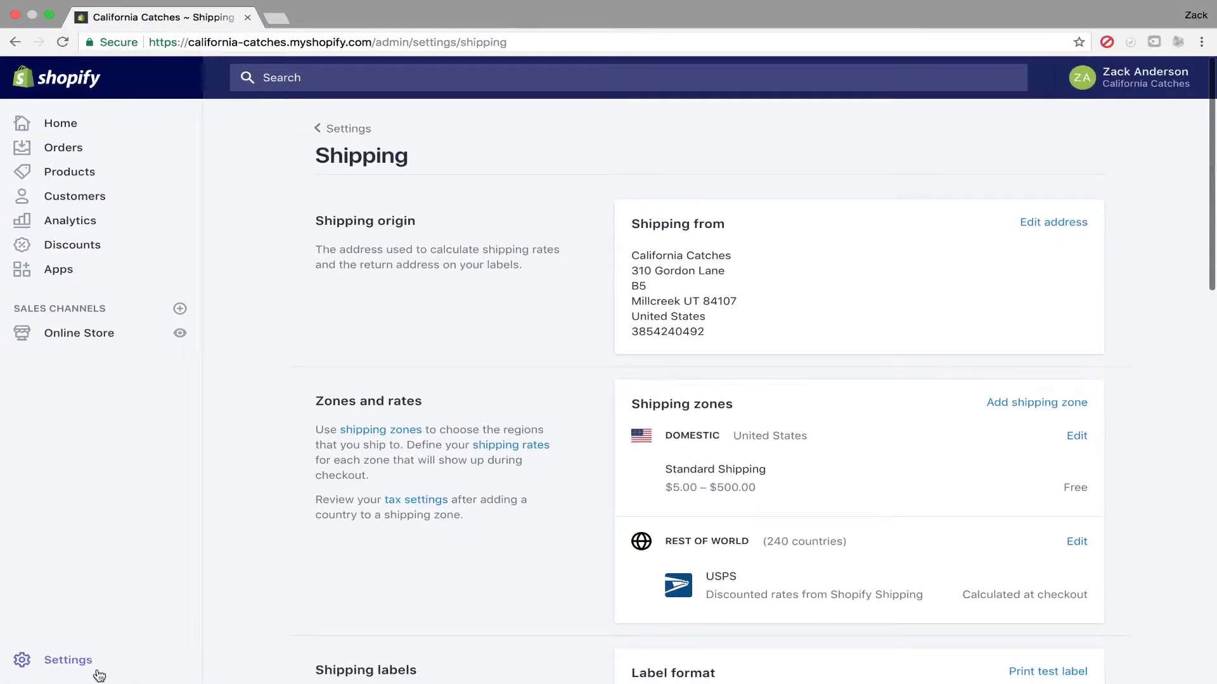
# Go to Settings, then Sales channels to view the installed Online Store channel.
pyautogui.click(86, 663)
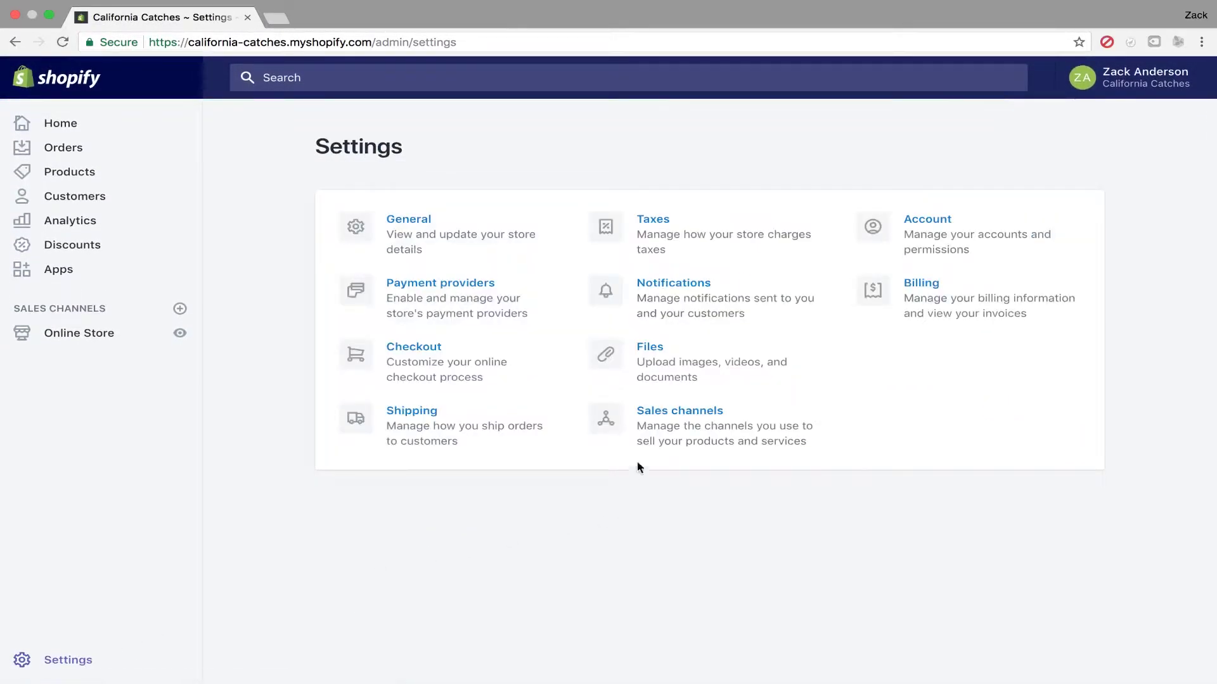
pyautogui.click(664, 426)
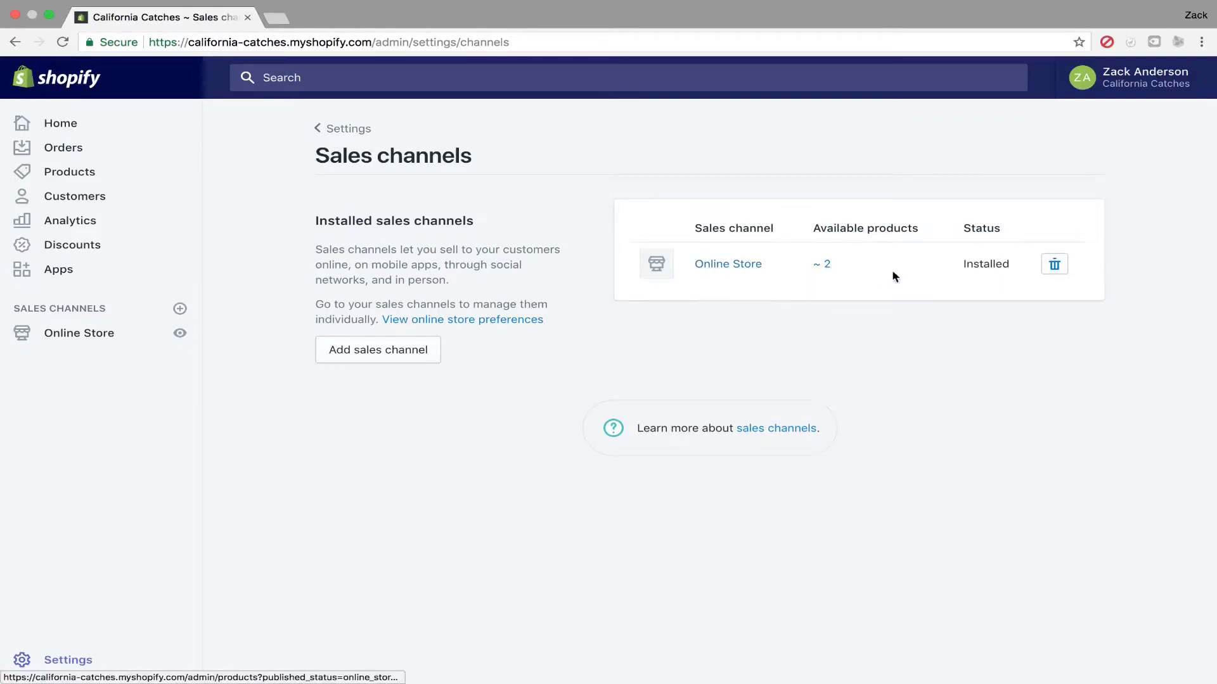
pyautogui.click(402, 354)
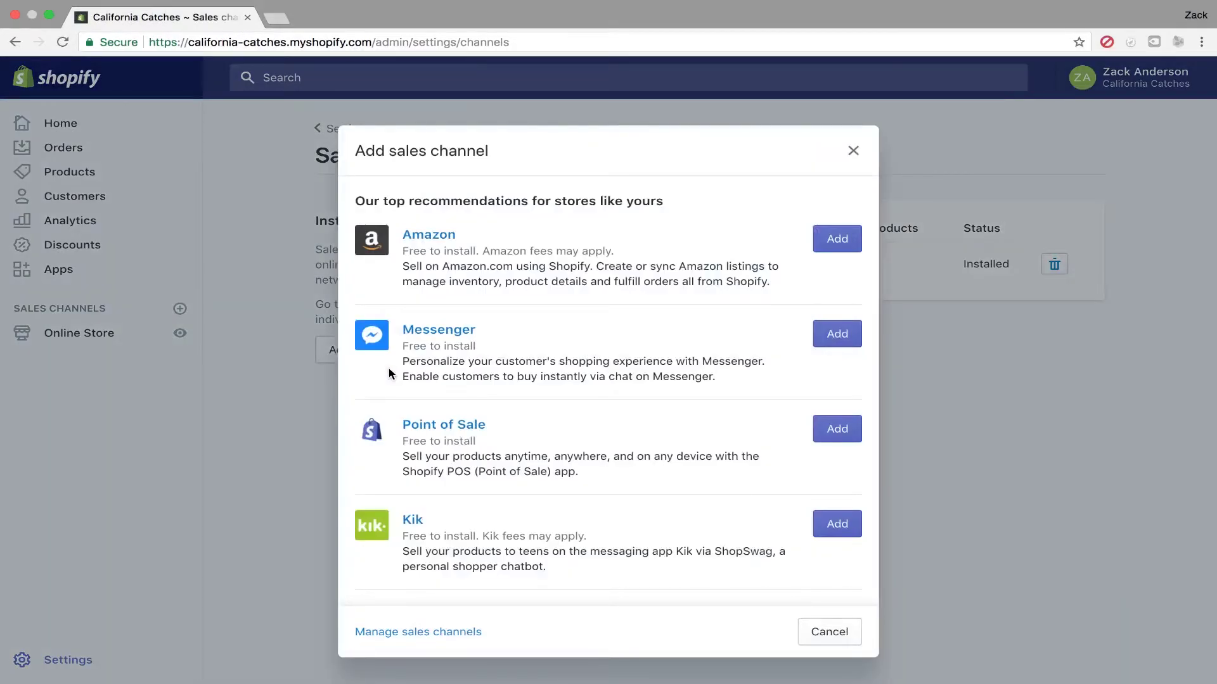
pyautogui.scroll(-5, 391, 373)
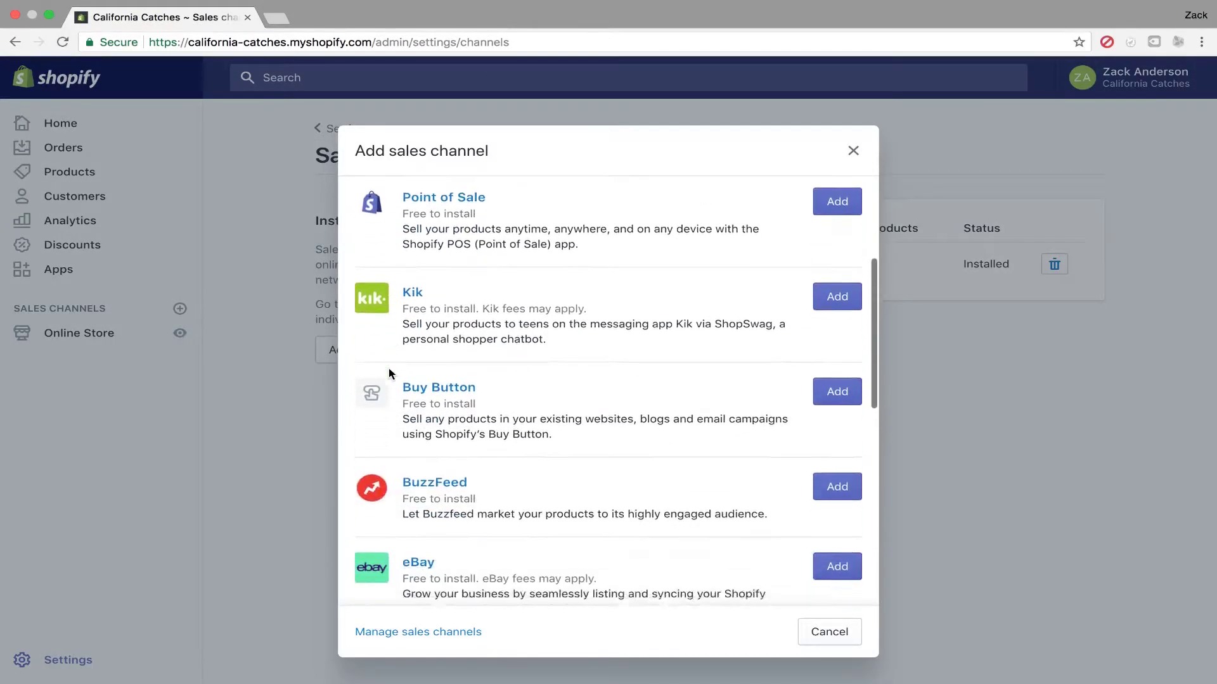
pyautogui.scroll(-5, 391, 373)
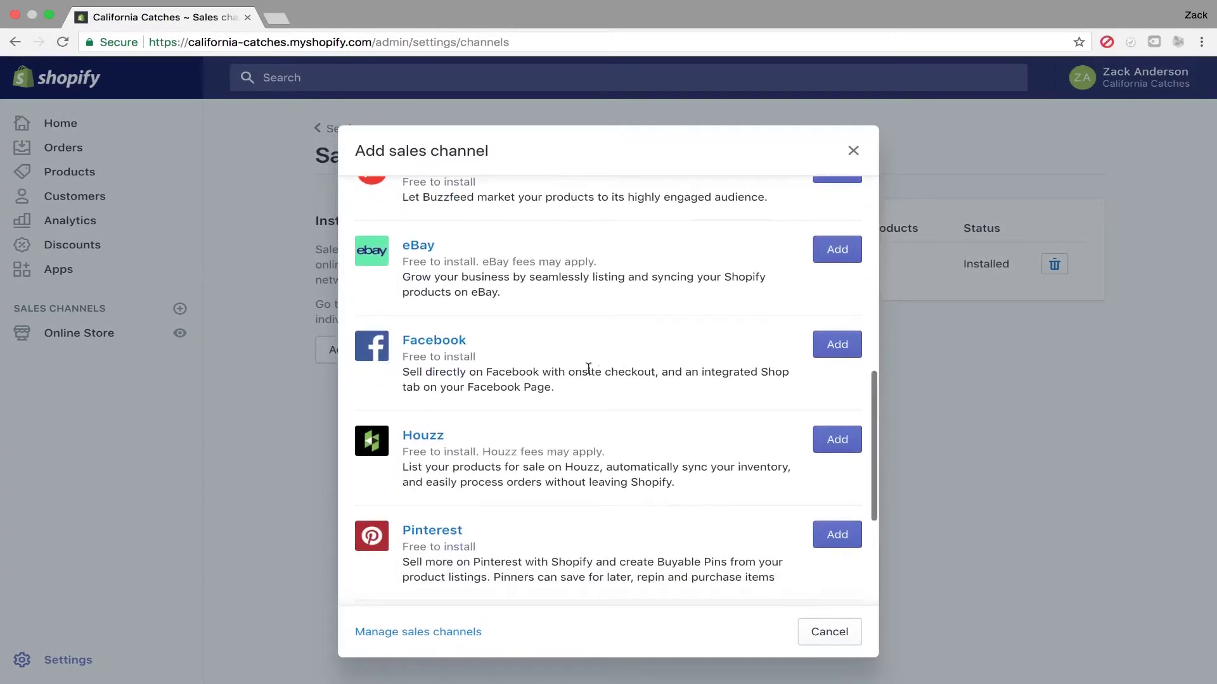
pyautogui.scroll(-3, 574, 382)
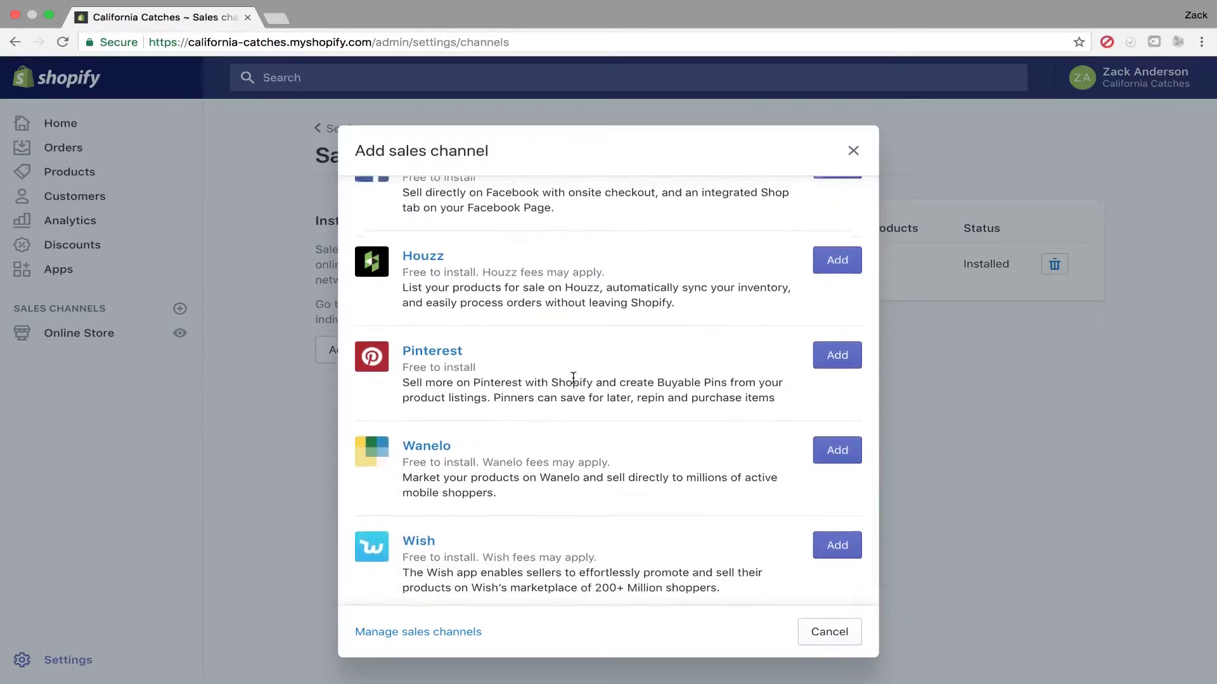
pyautogui.scroll(4, 573, 377)
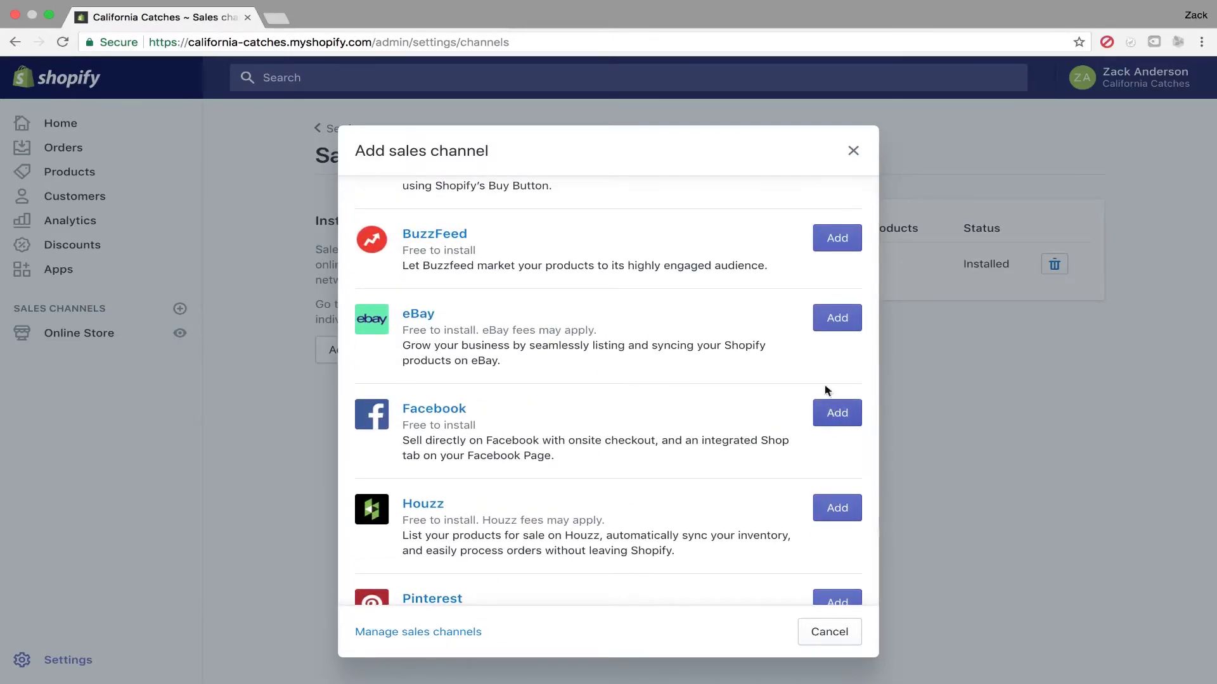
pyautogui.click(852, 153)
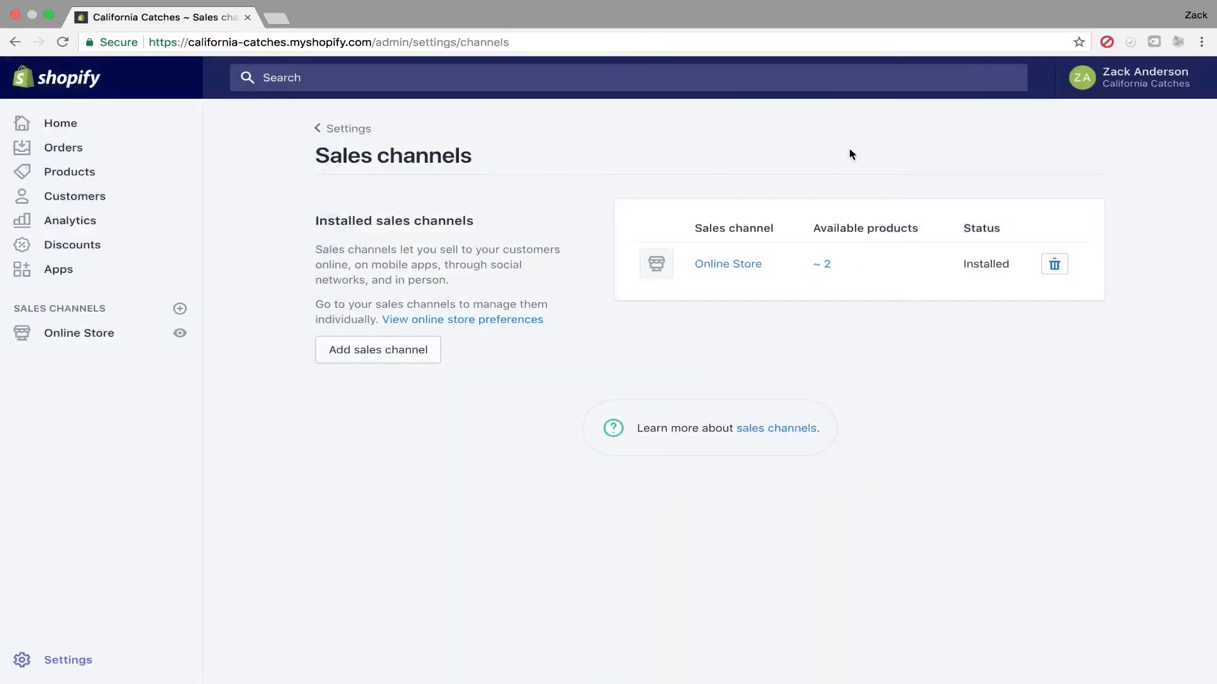
# Go back to the Settings overview listing General, Checkout, Shipping, Files and Sales channels.
pyautogui.click(73, 662)
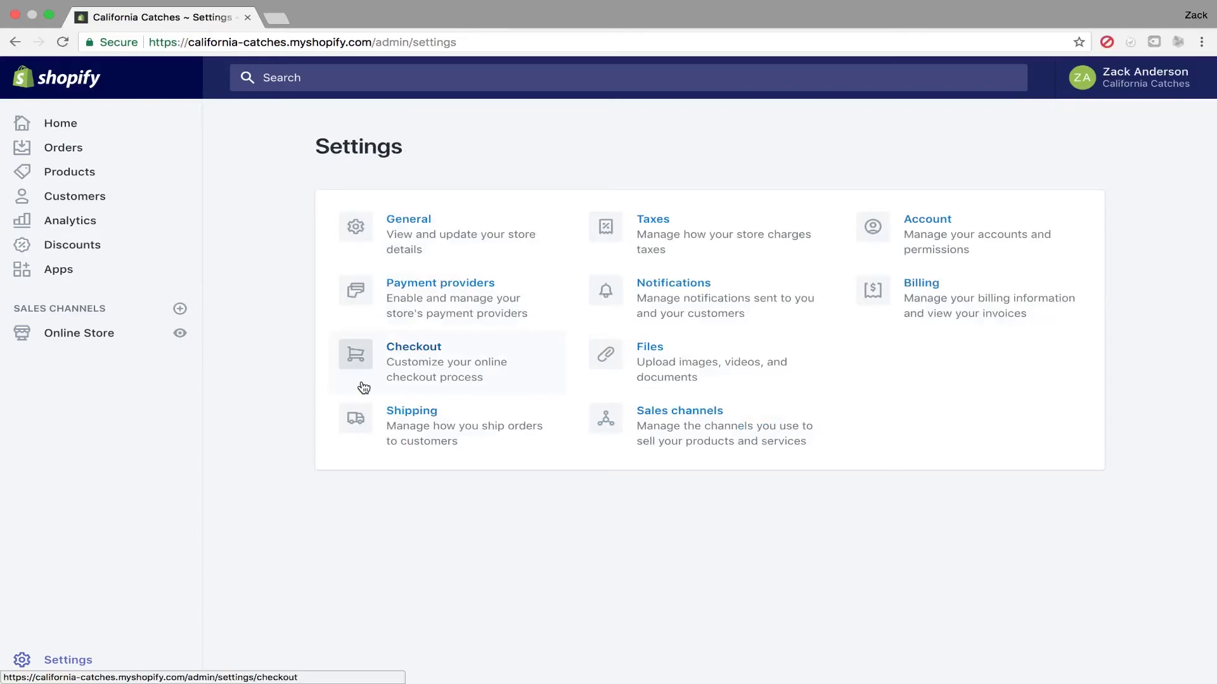